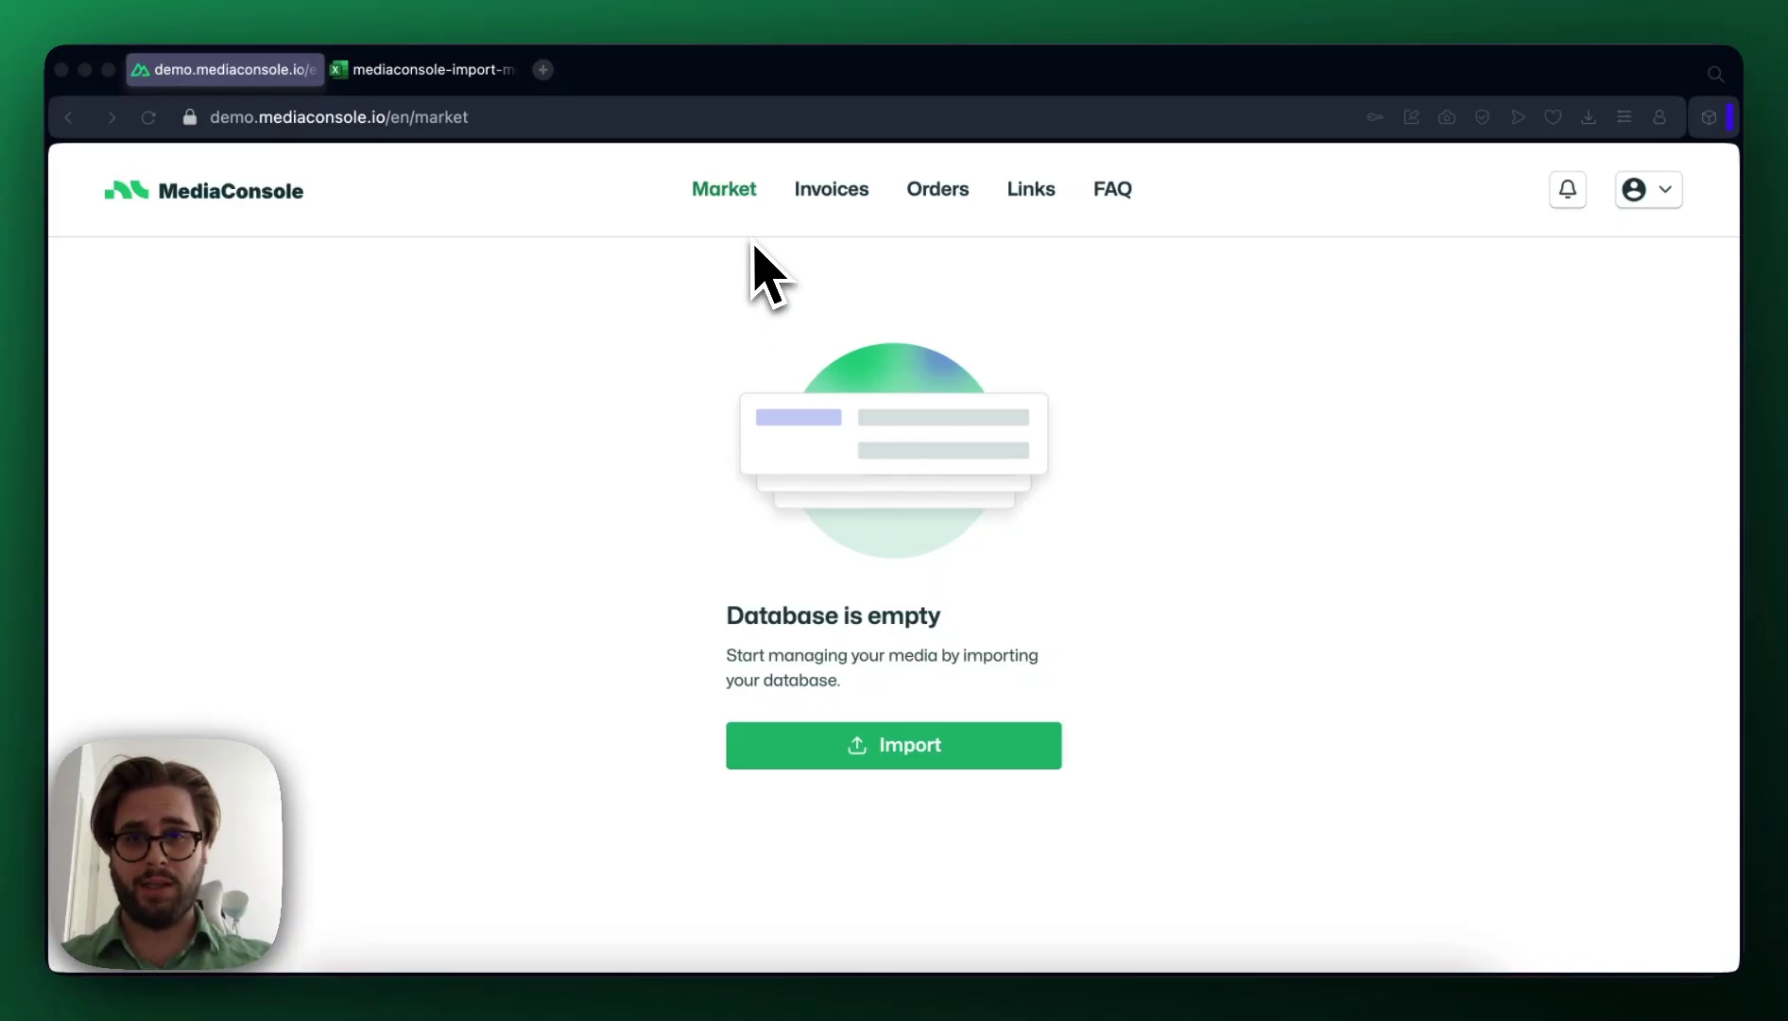
Step: Start importing a media database, and switch to the sample import template open in Excel
left_click(883, 754)
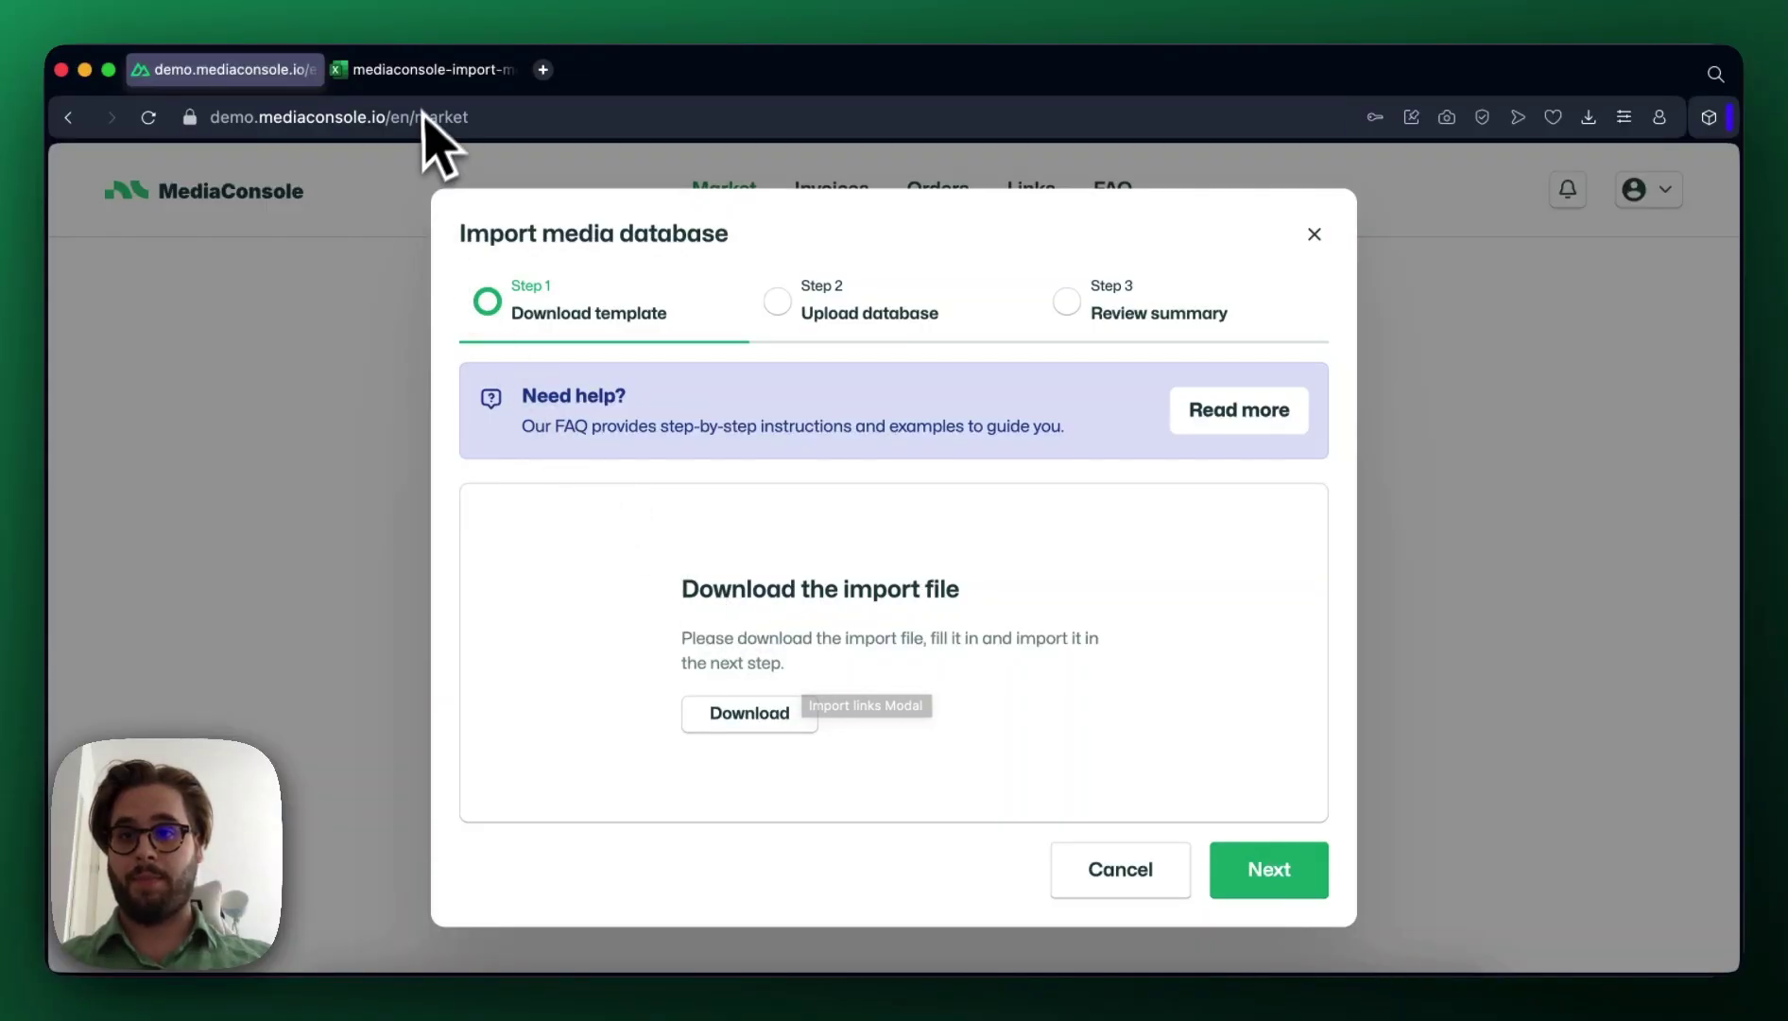
left_click(440, 71)
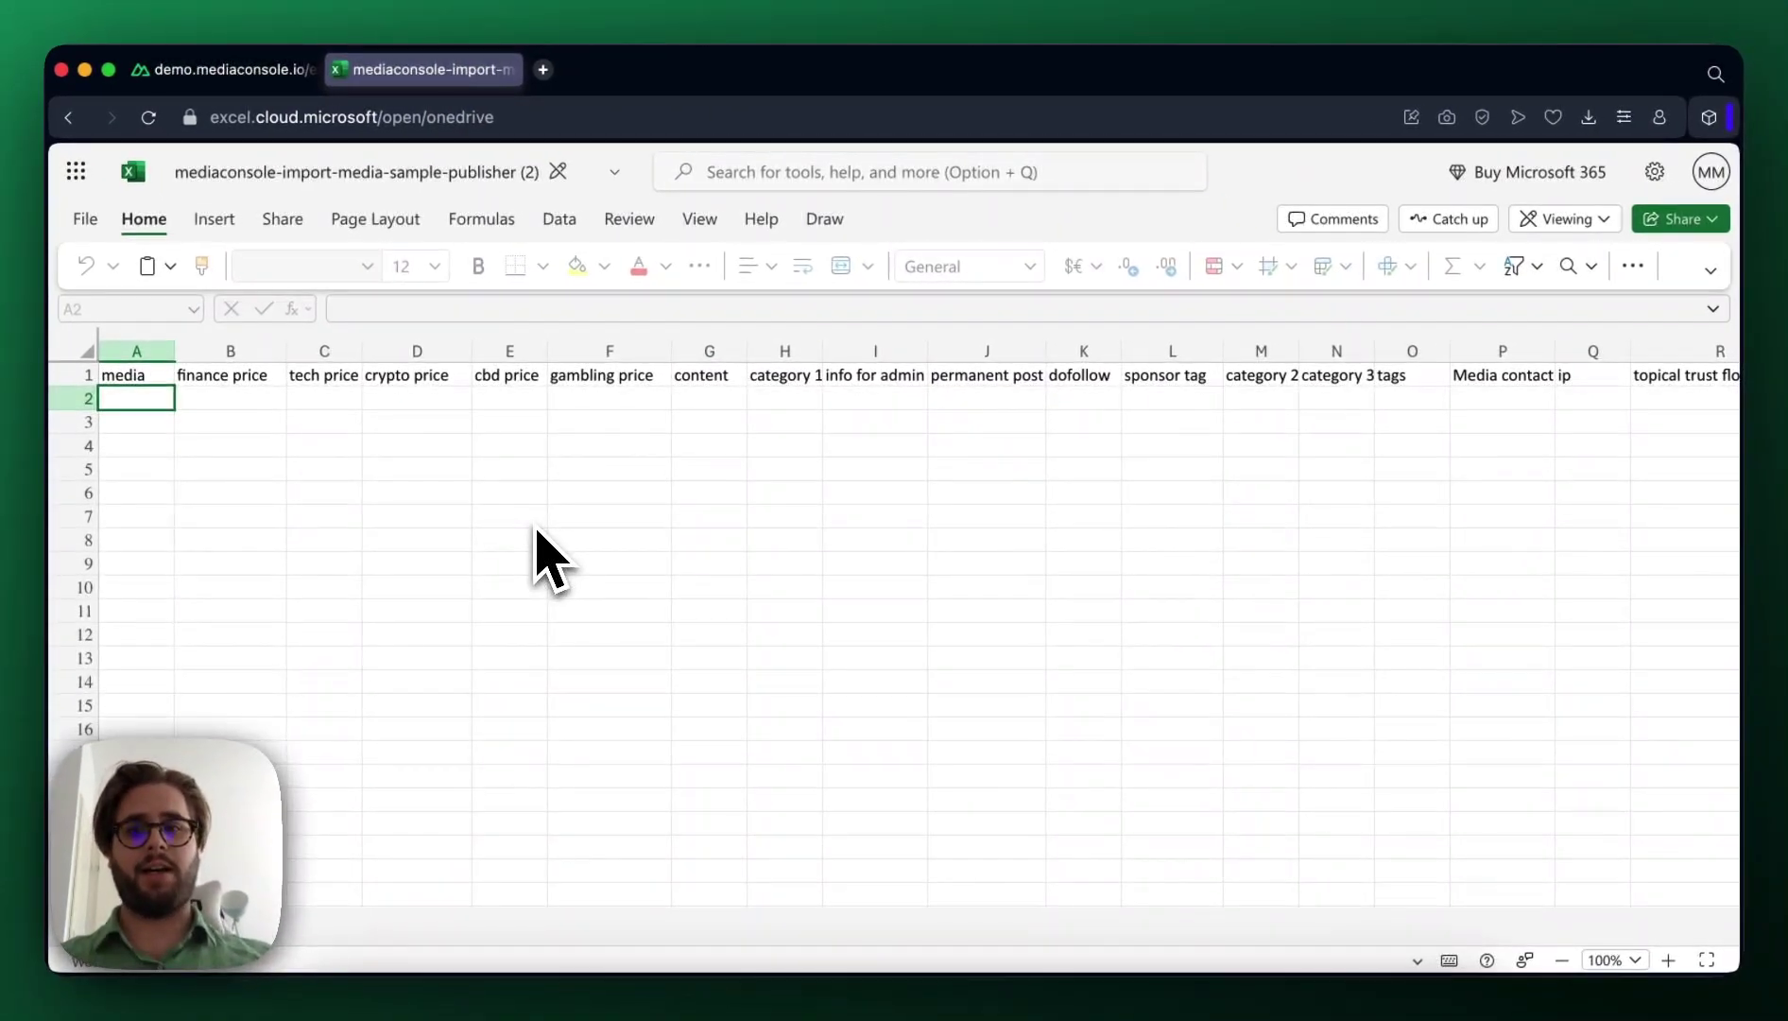
Step: Examine the template's column headings, from media and the price columns through to the Ahrefs metrics
scroll(548, 558, "right", 2)
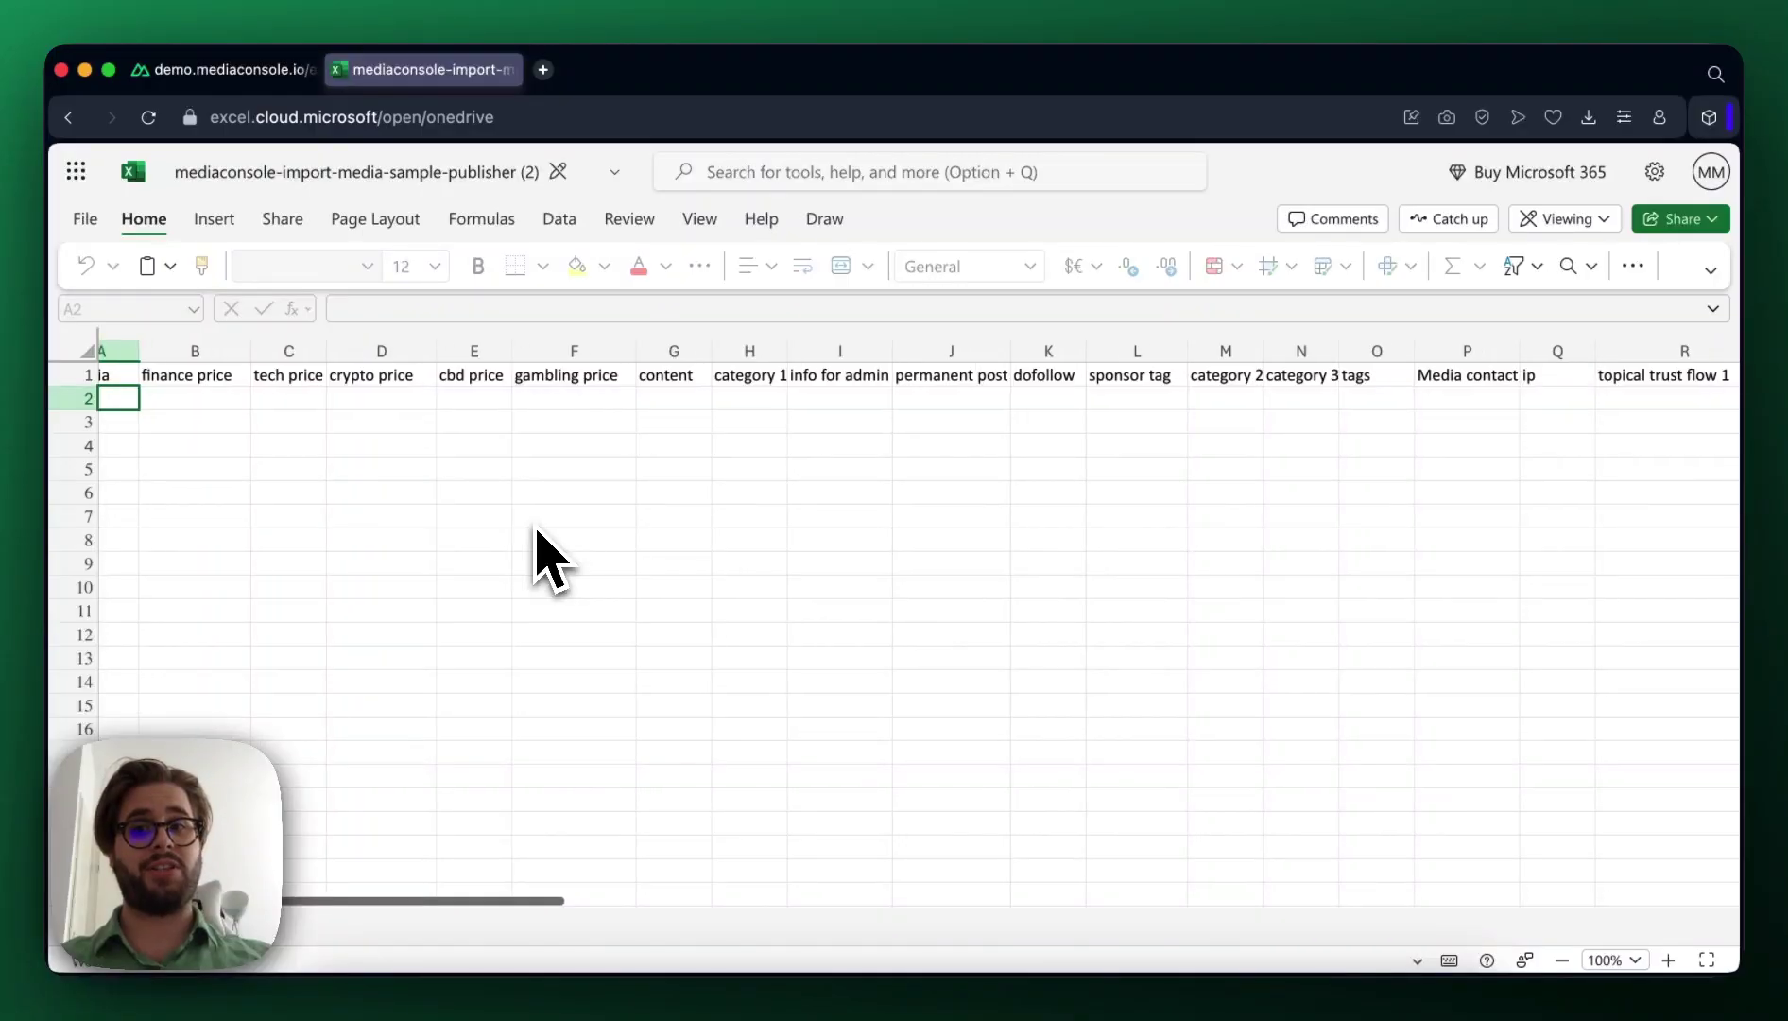
scroll(548, 557, "right", 1)
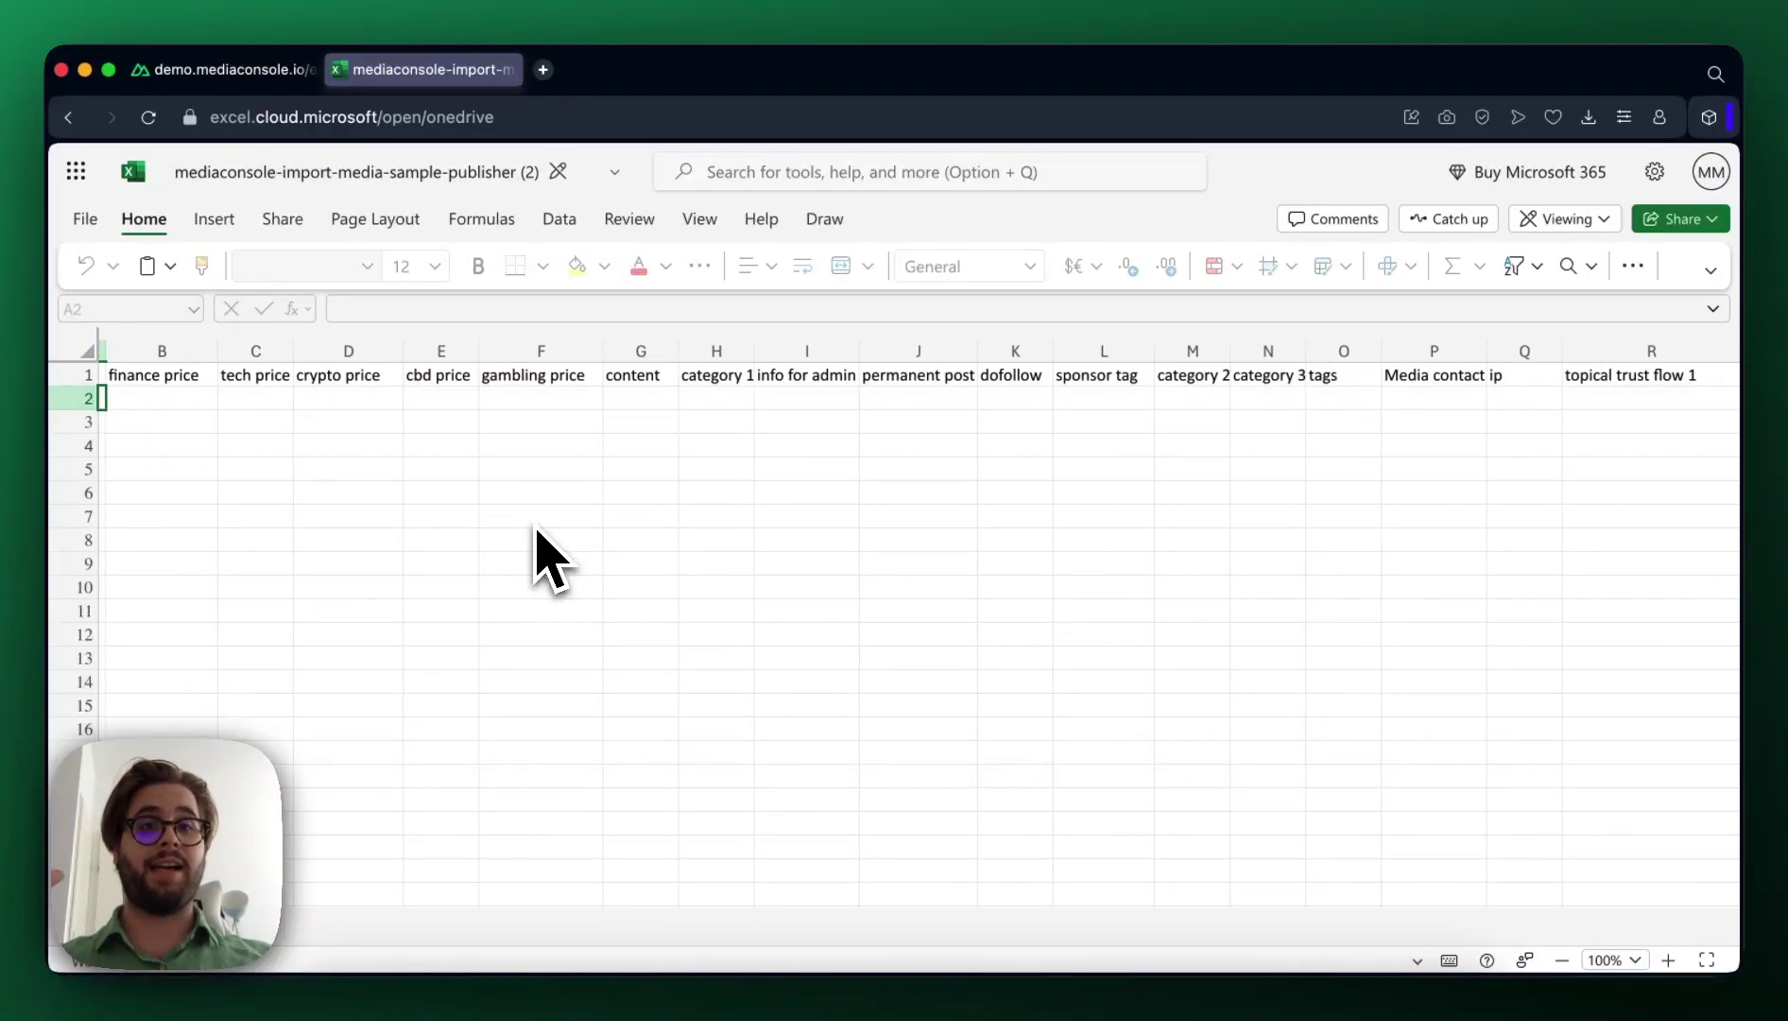
scroll(548, 558, "right", 2)
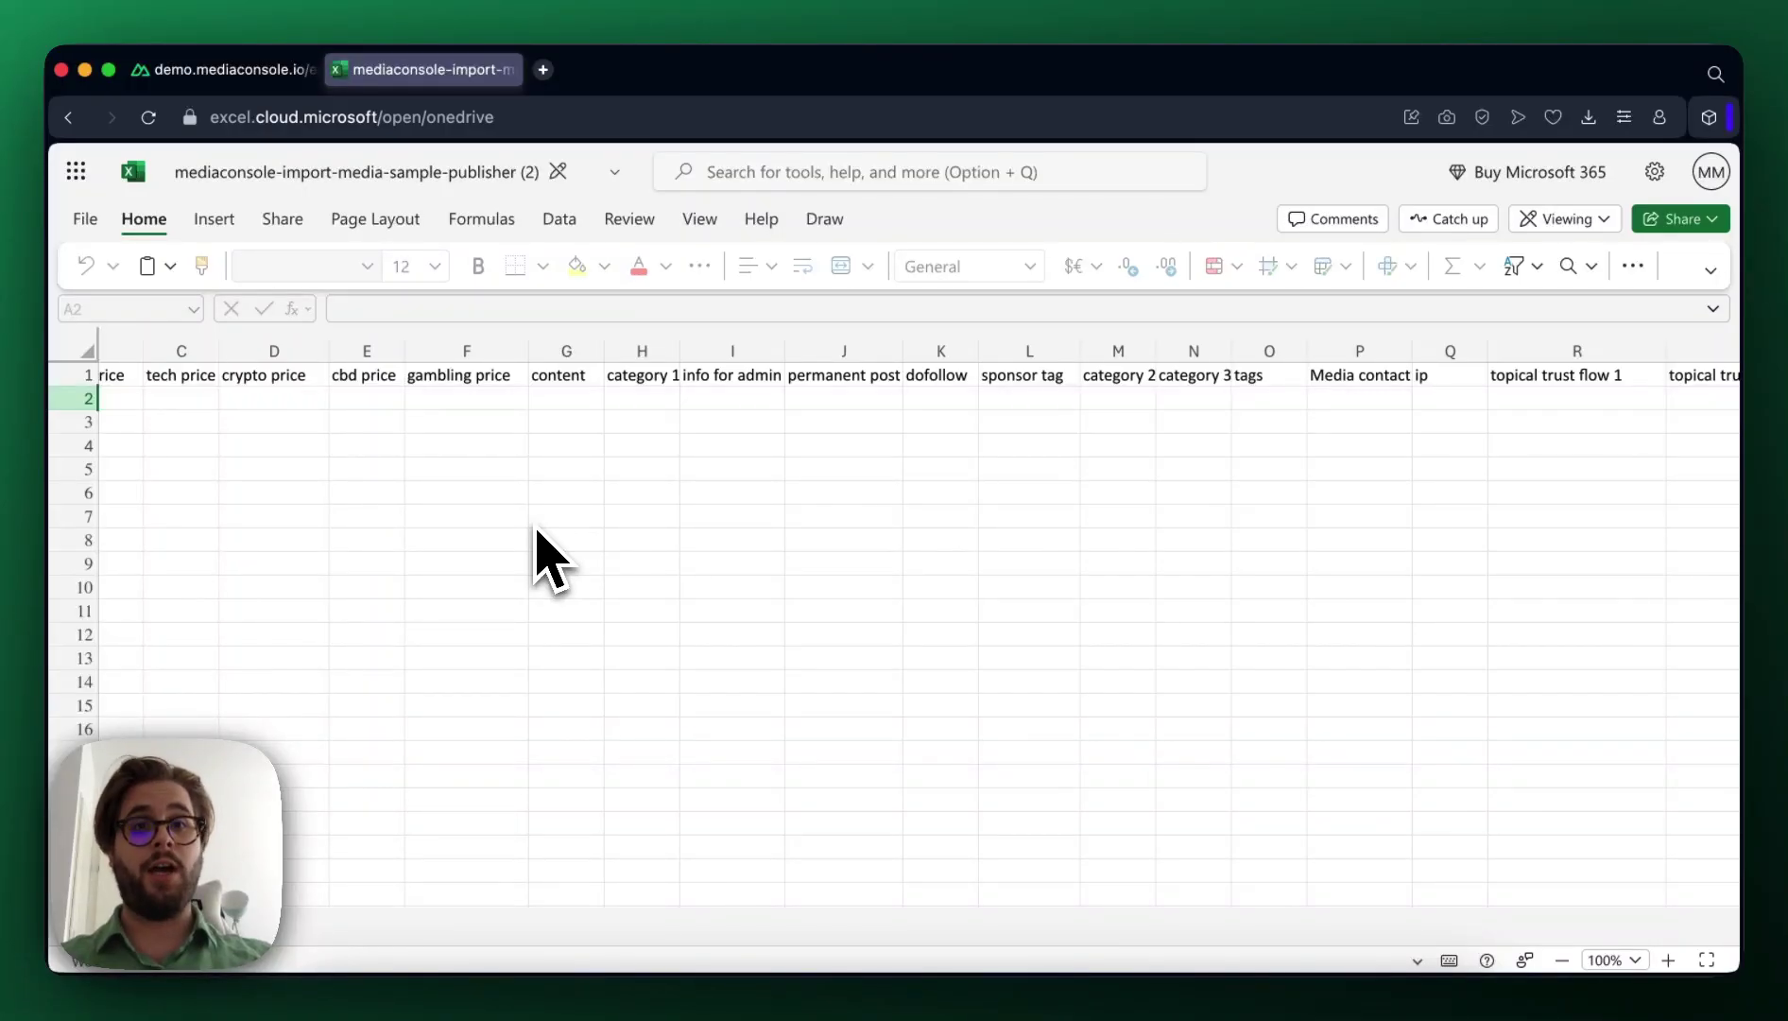
scroll(537, 531, "right", 5)
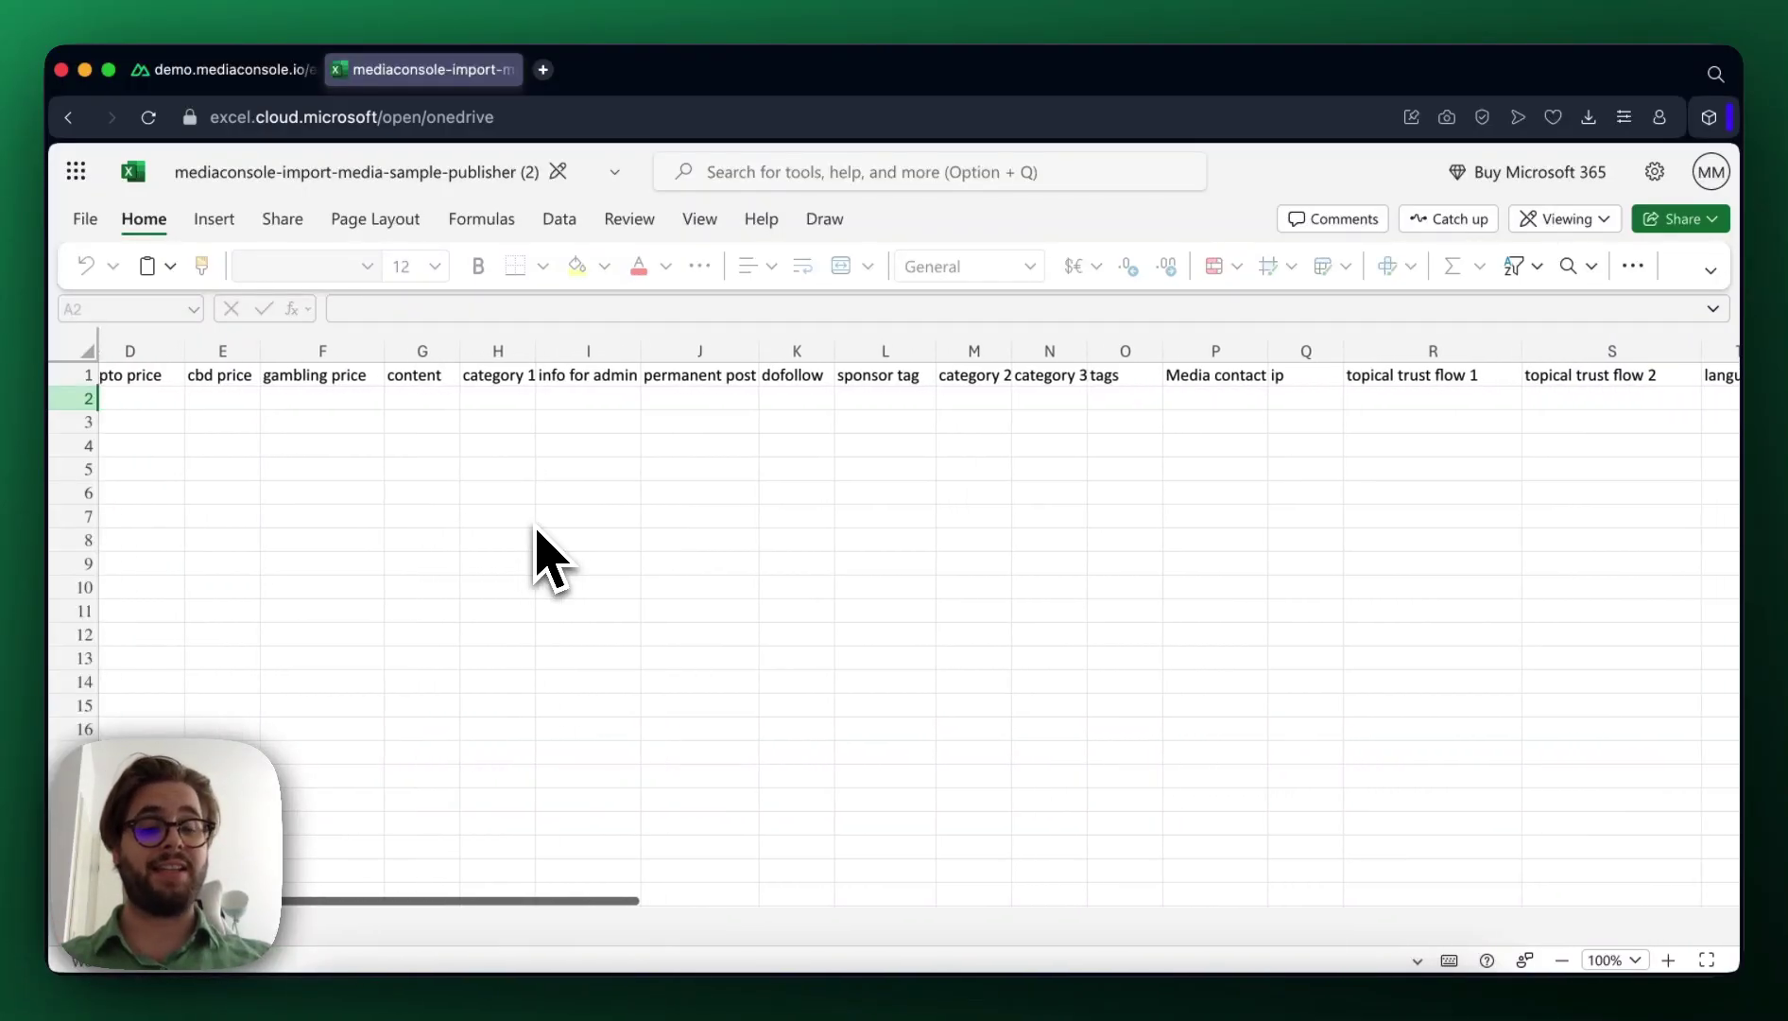
scroll(537, 531, "right", 6)
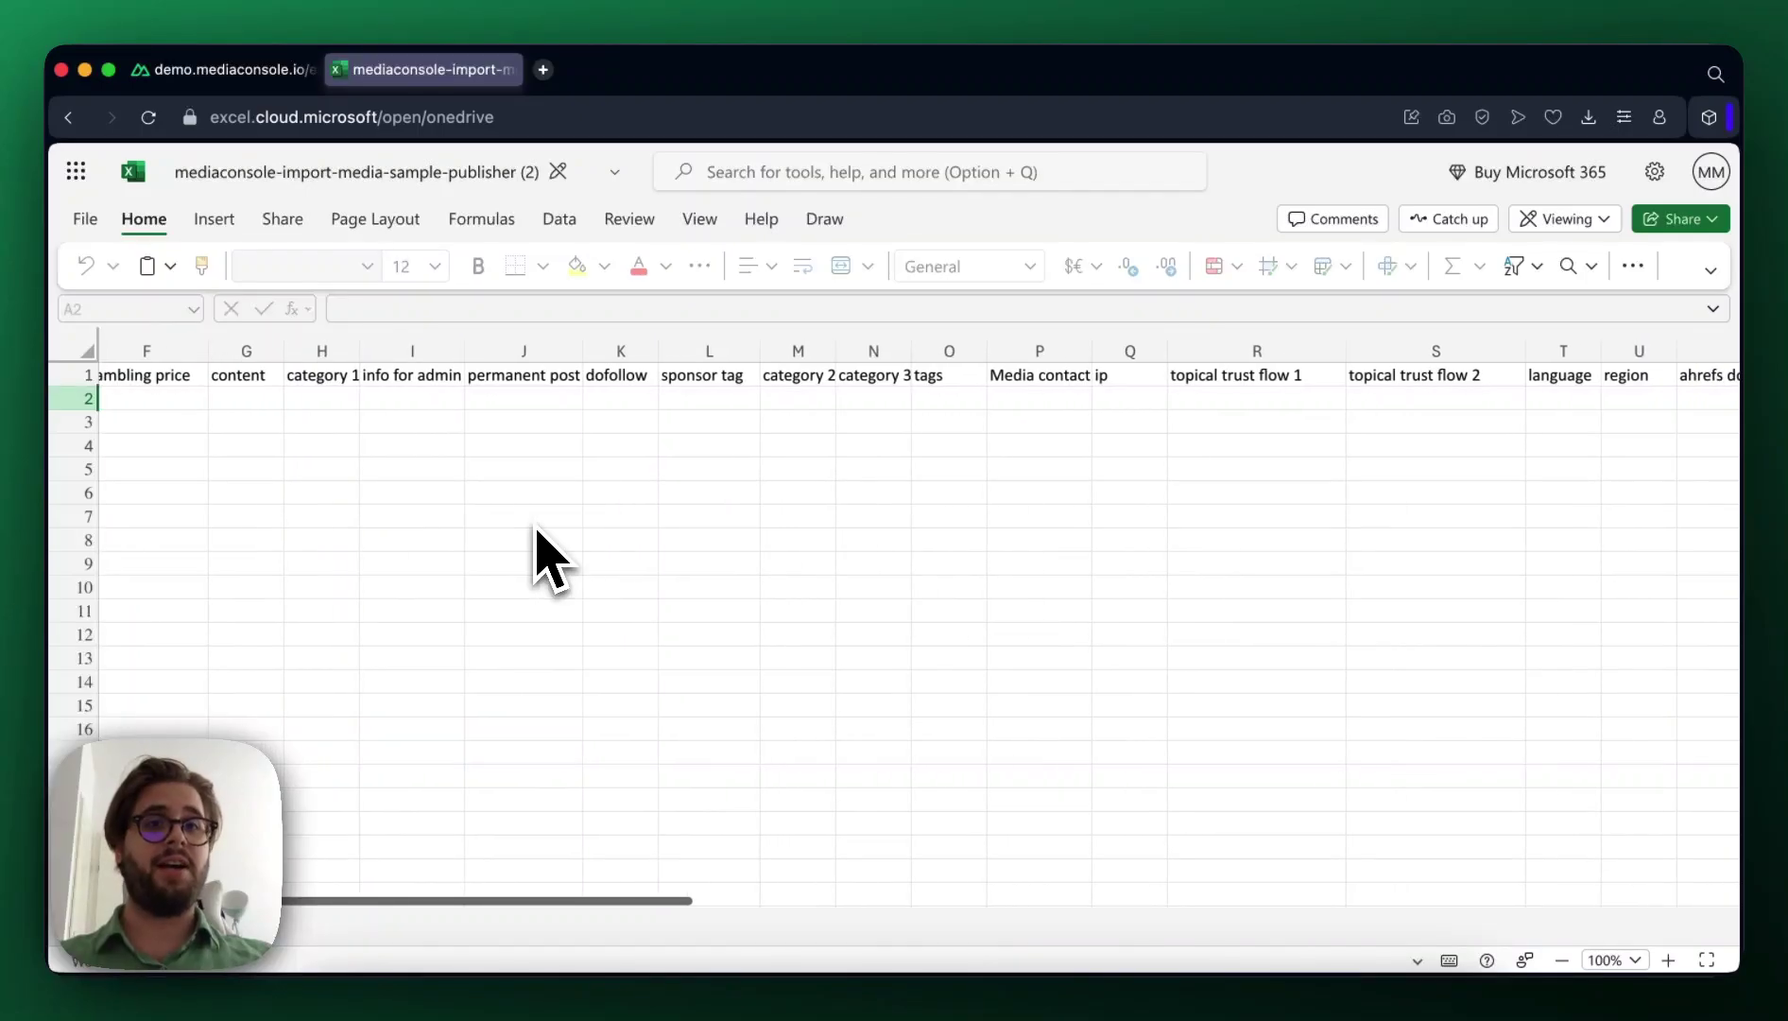
scroll(536, 532, "right", 4)
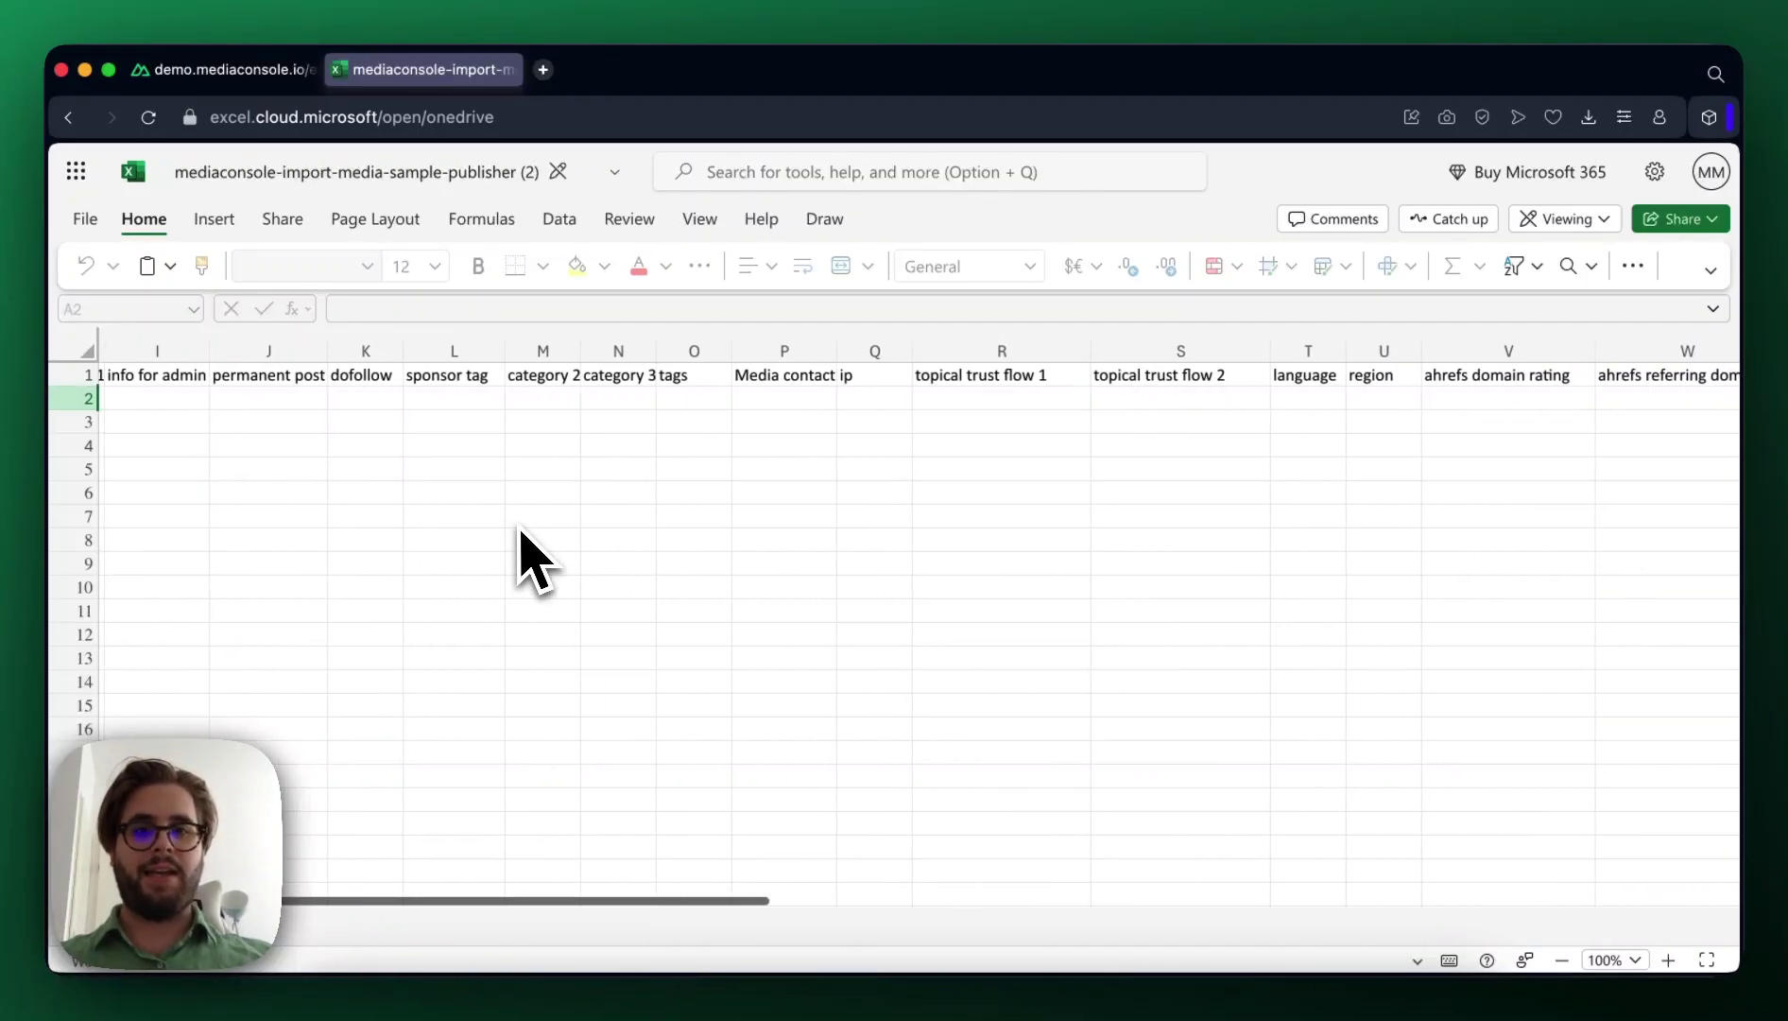
scroll(521, 534, "right", 2)
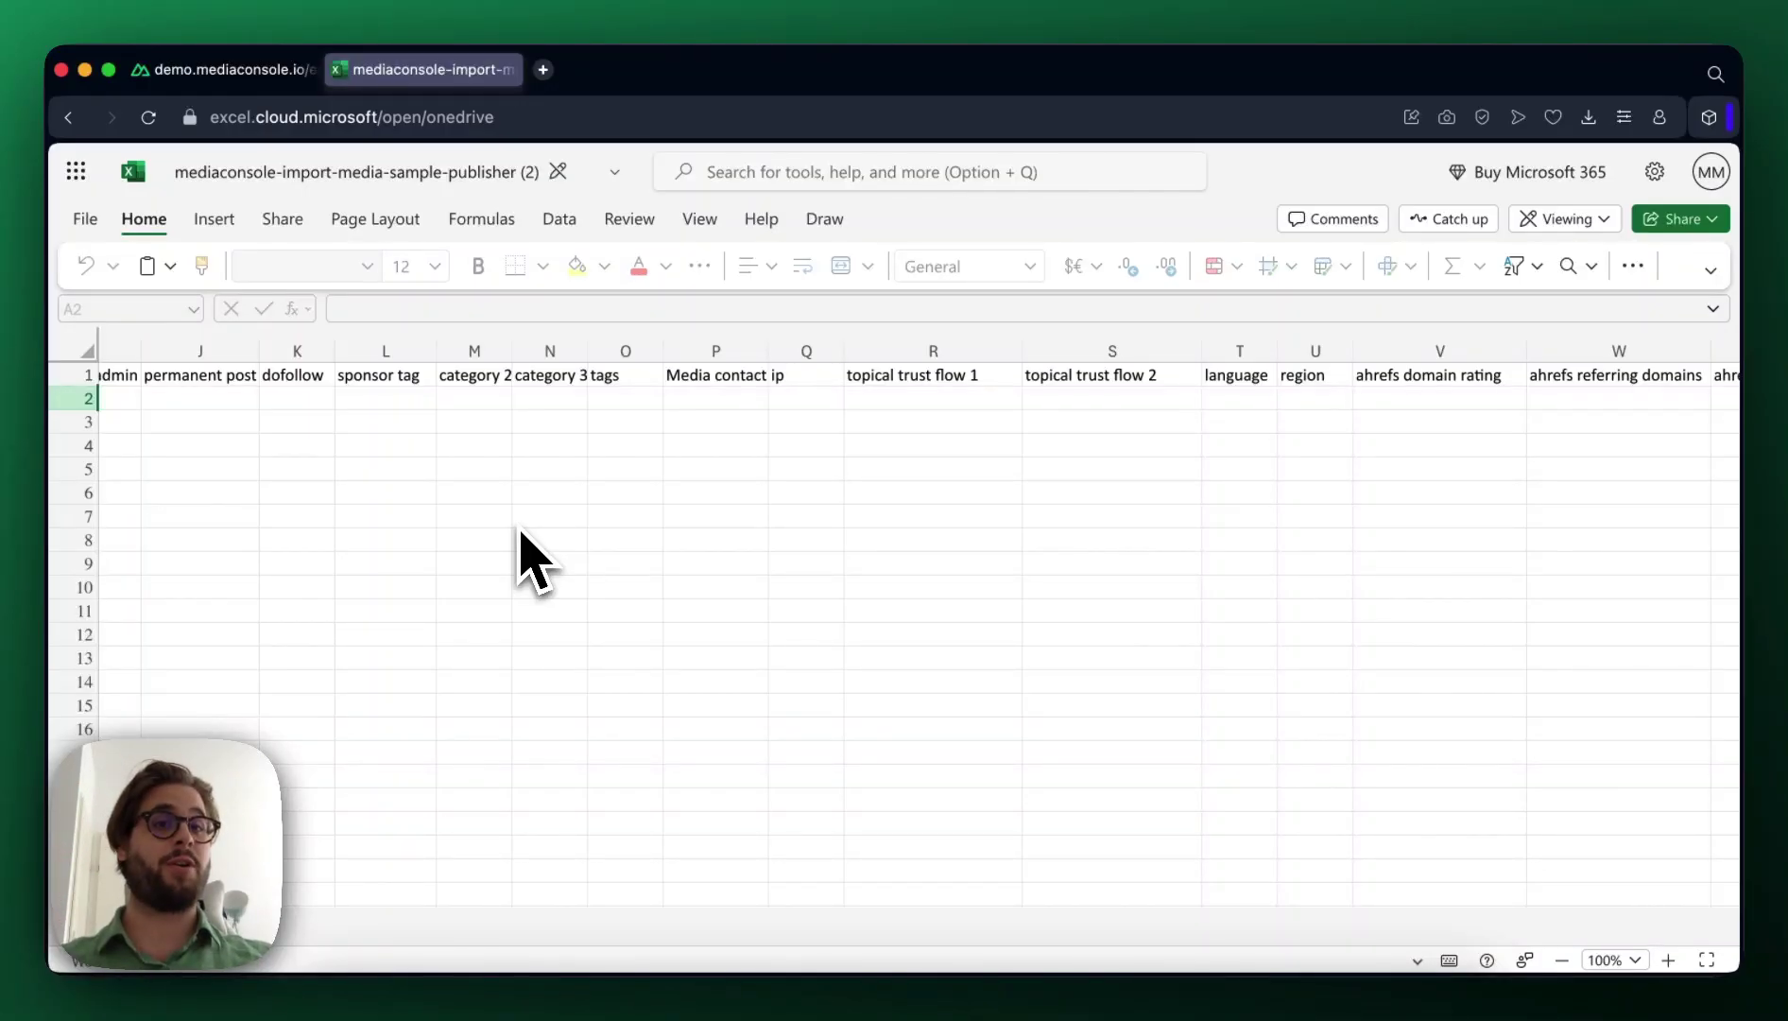
scroll(521, 534, "left", 5)
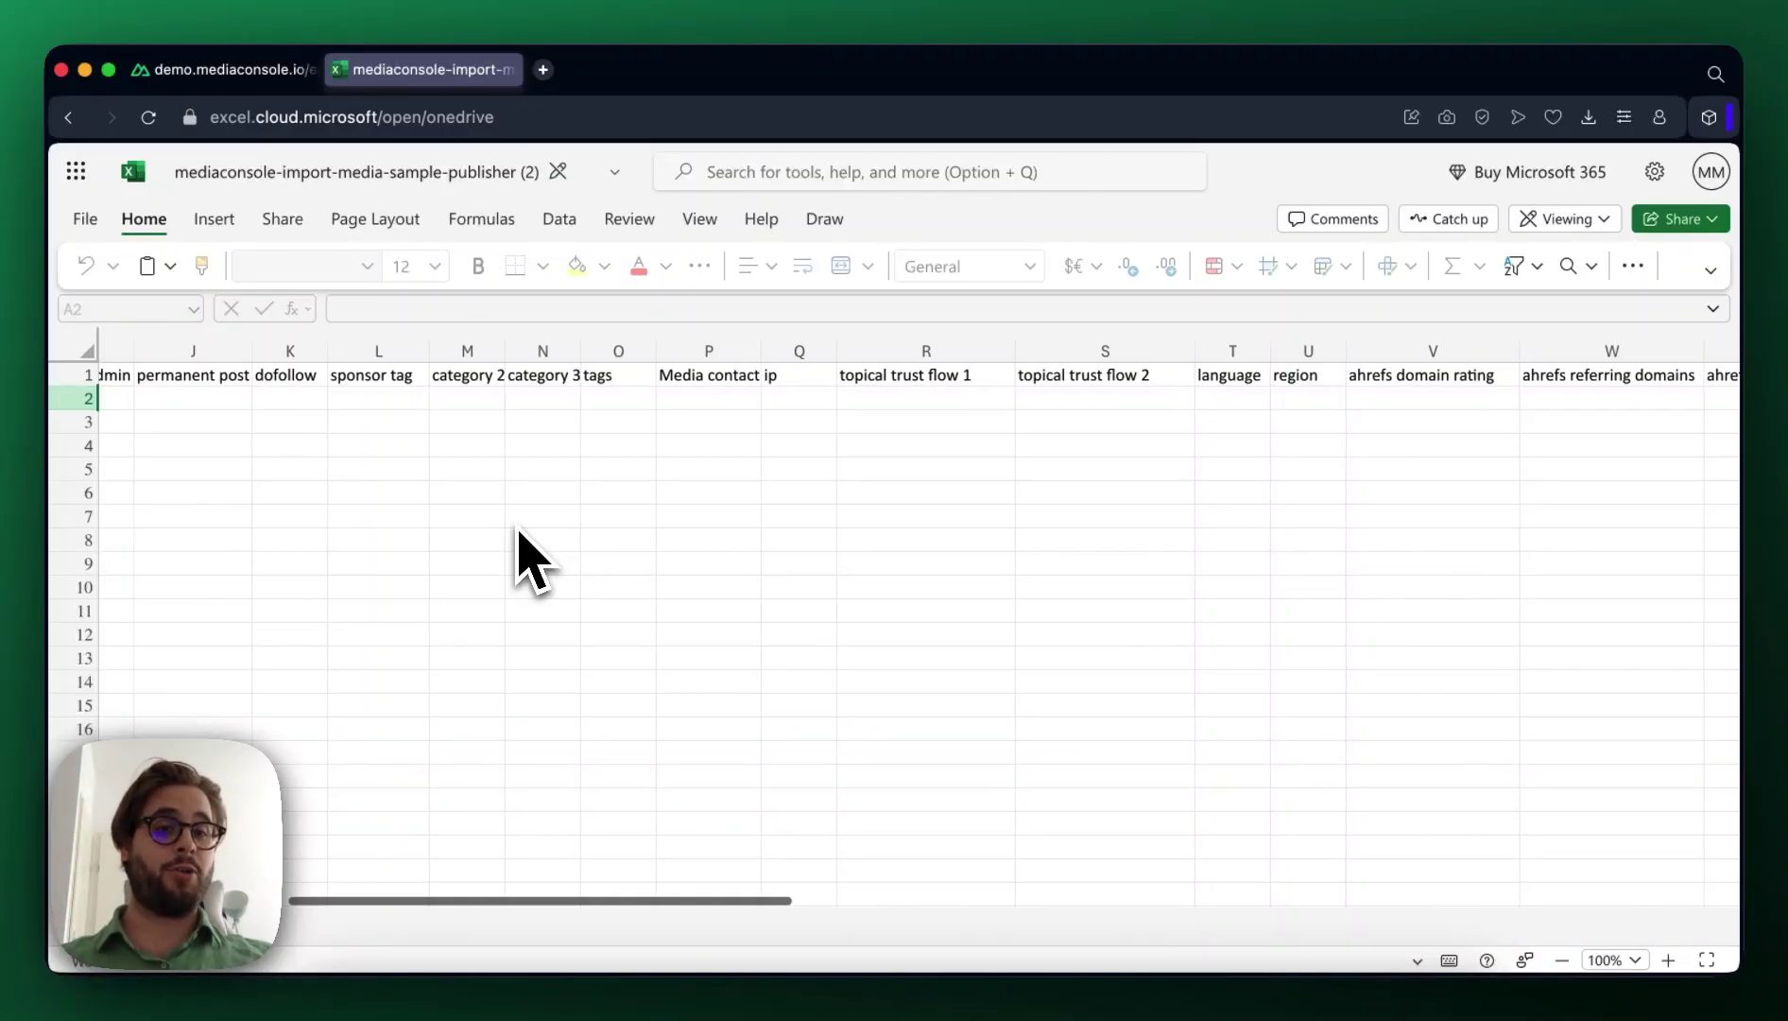
scroll(517, 534, "left", 4)
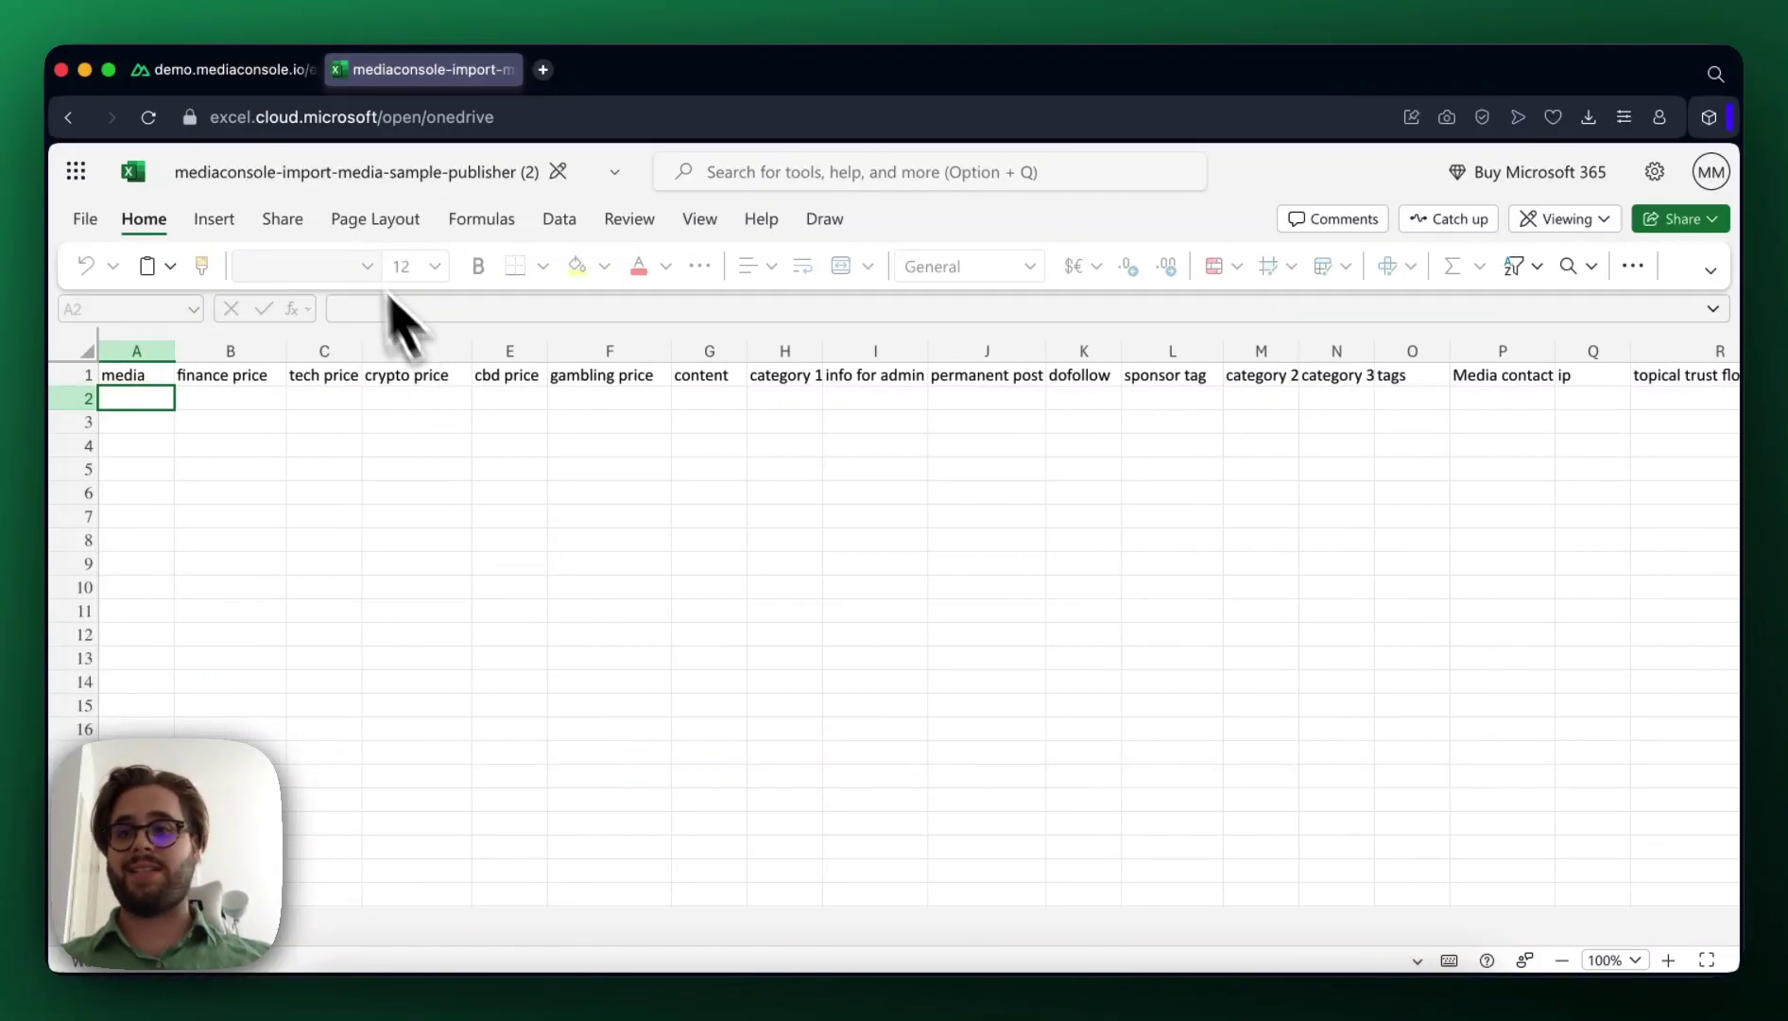
Step: Close the template workbook, return to MediaConsole and upload publisher example.csv in the import's Upload database step
left_click(337, 69)
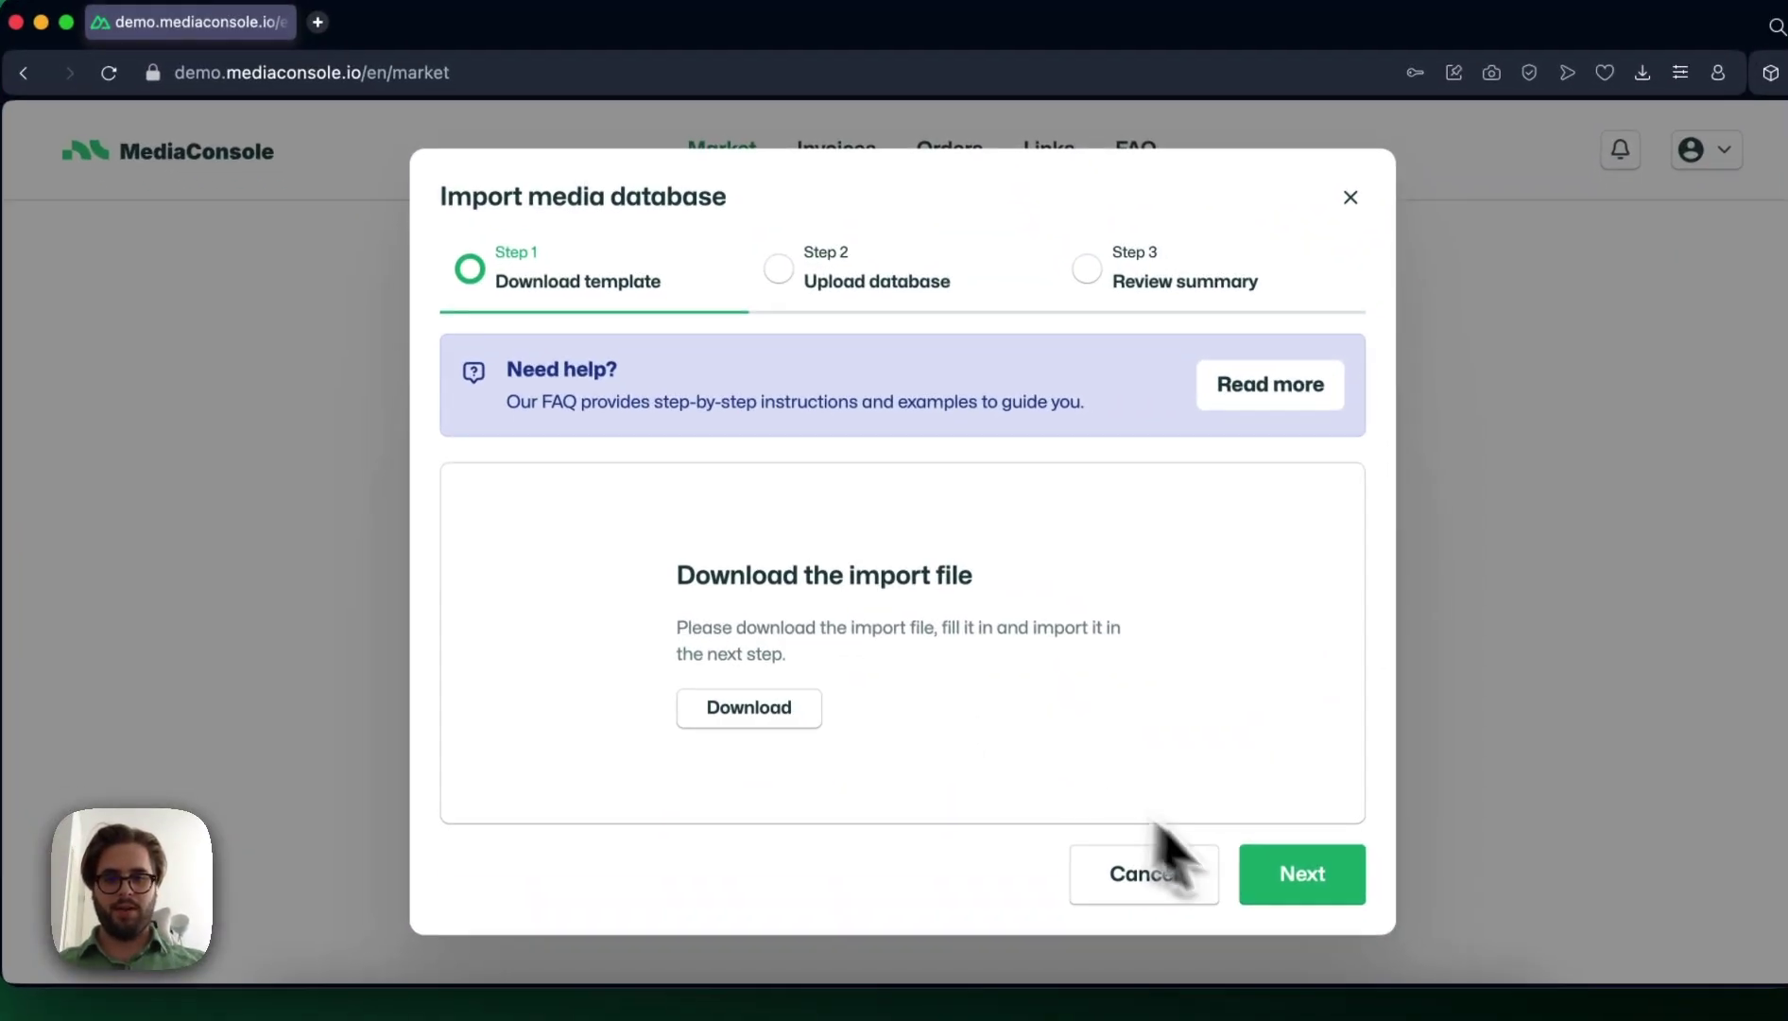
left_click(1300, 912)
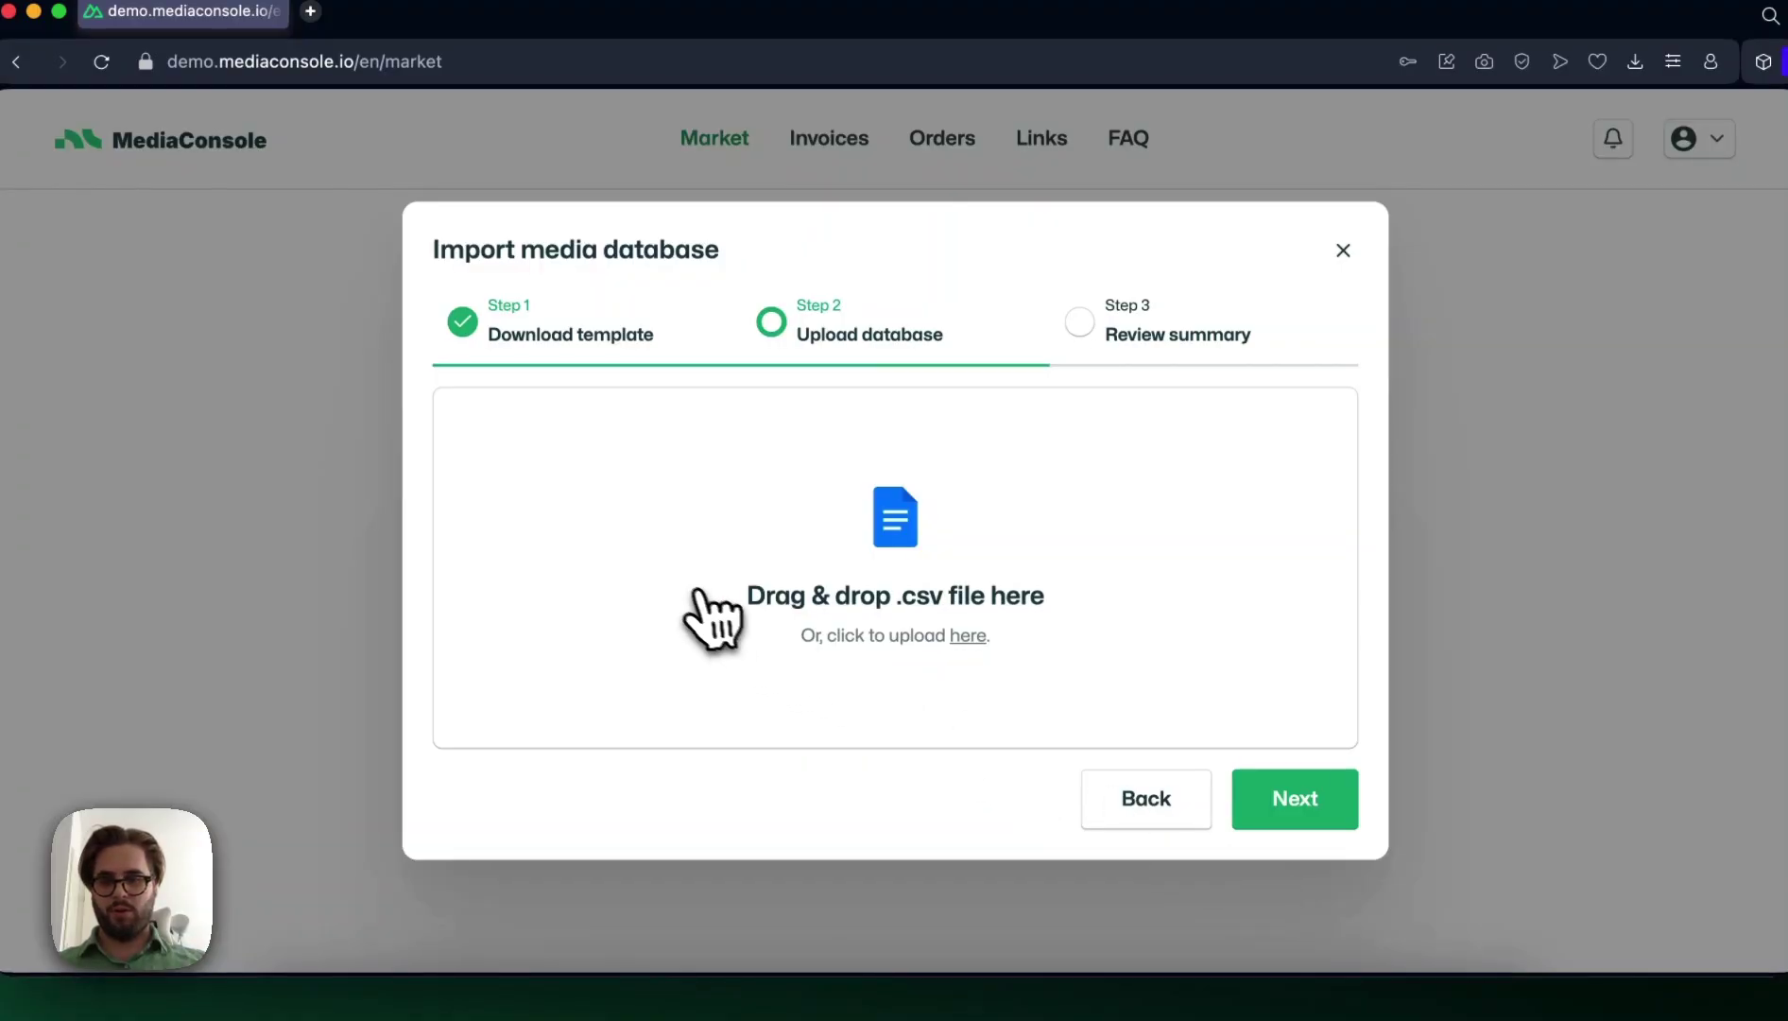
key("shift+super+v")
double_click(185, 934)
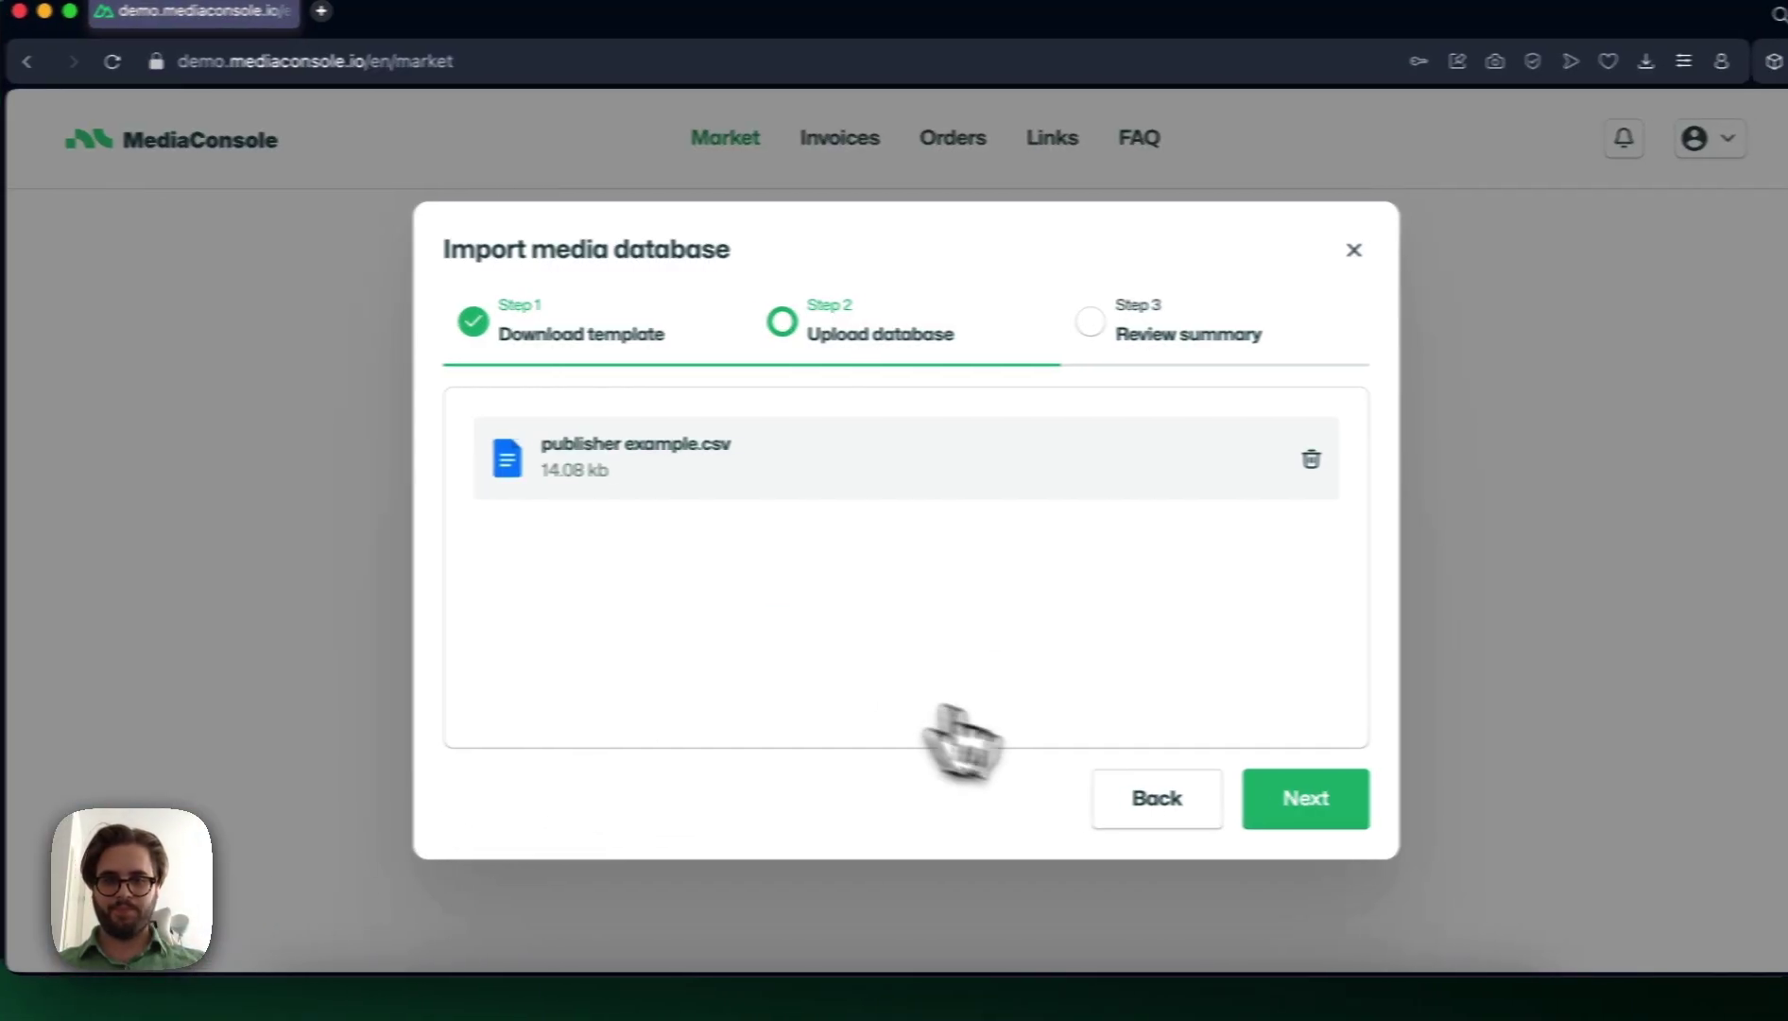
Step: Run the import of the uploaded media file and finish the import summary
left_click(1350, 802)
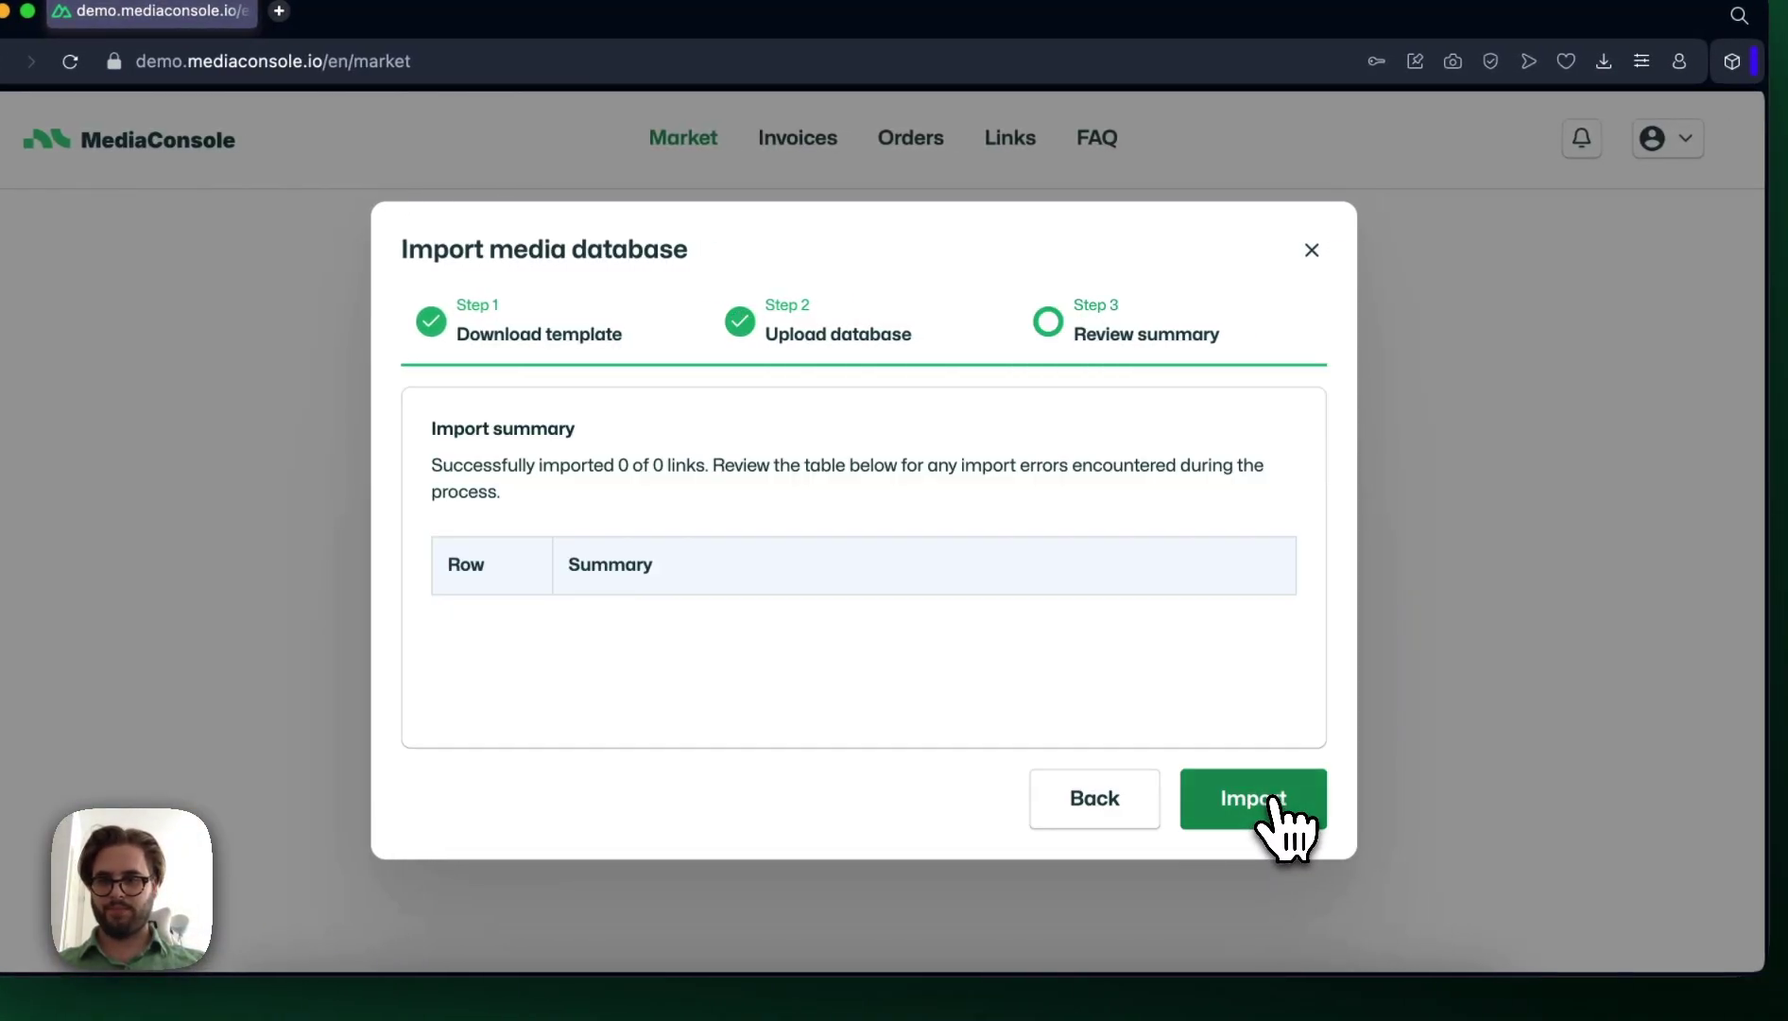
left_click(1242, 813)
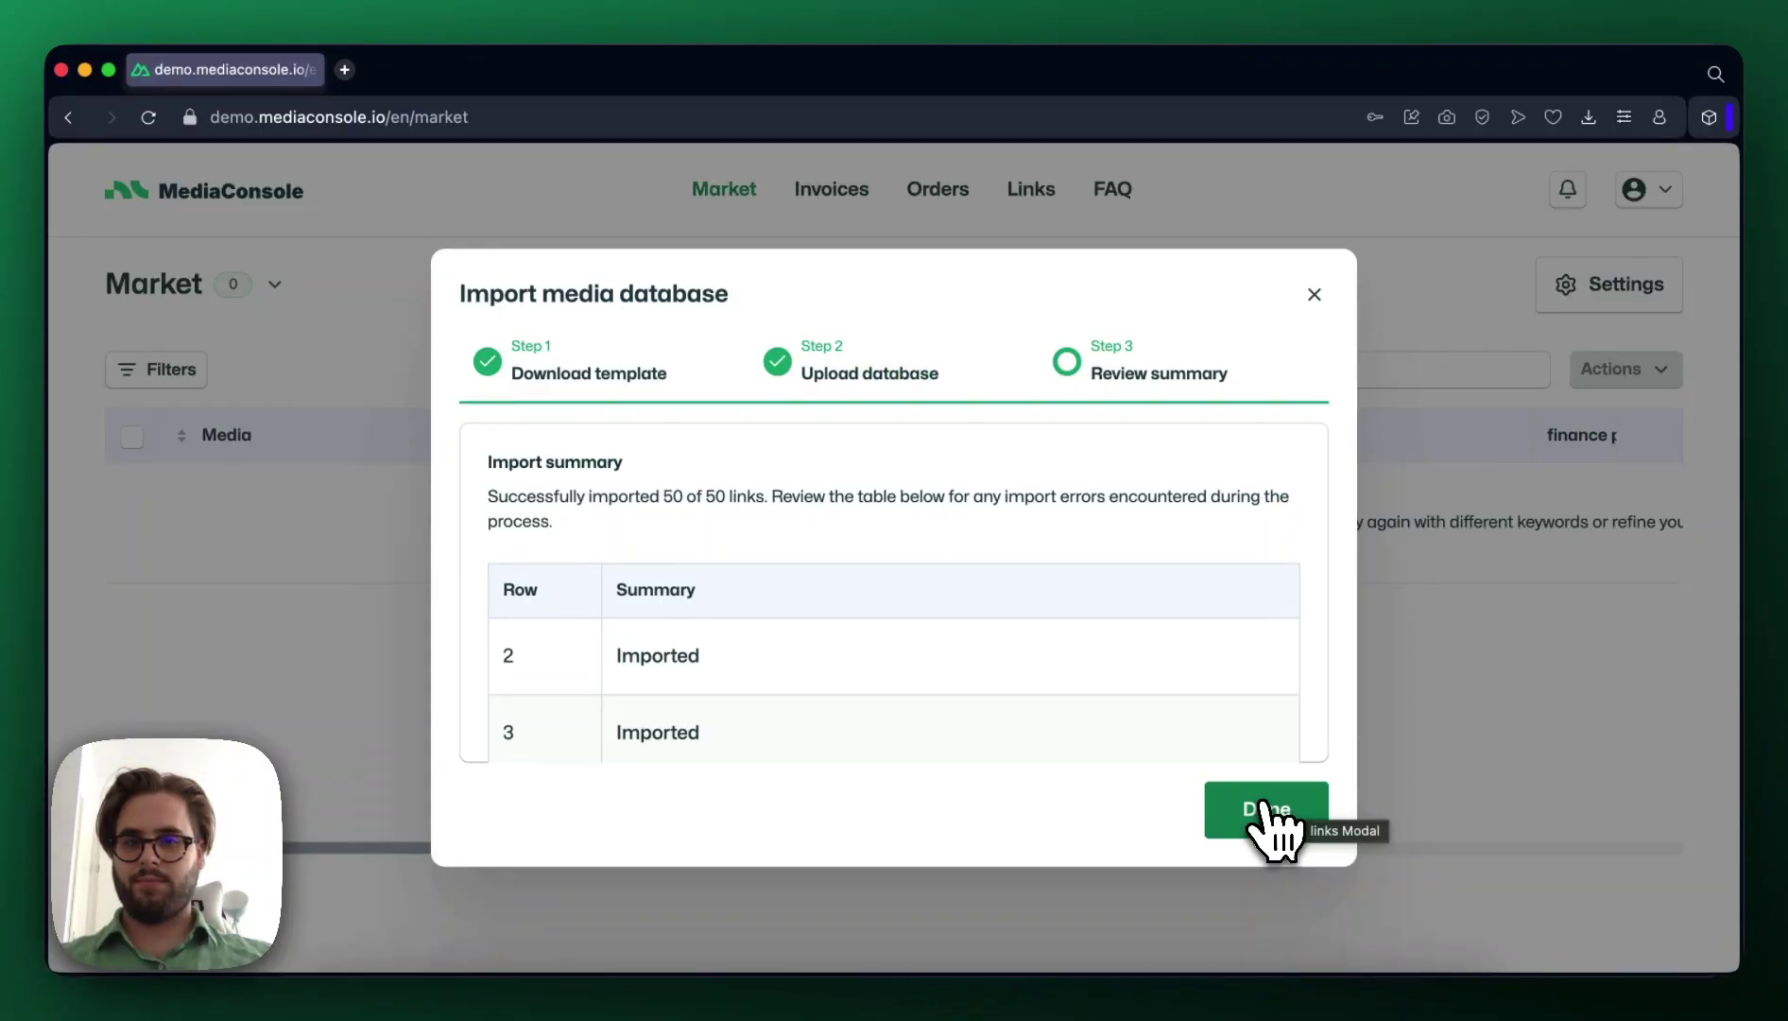
left_click(1269, 814)
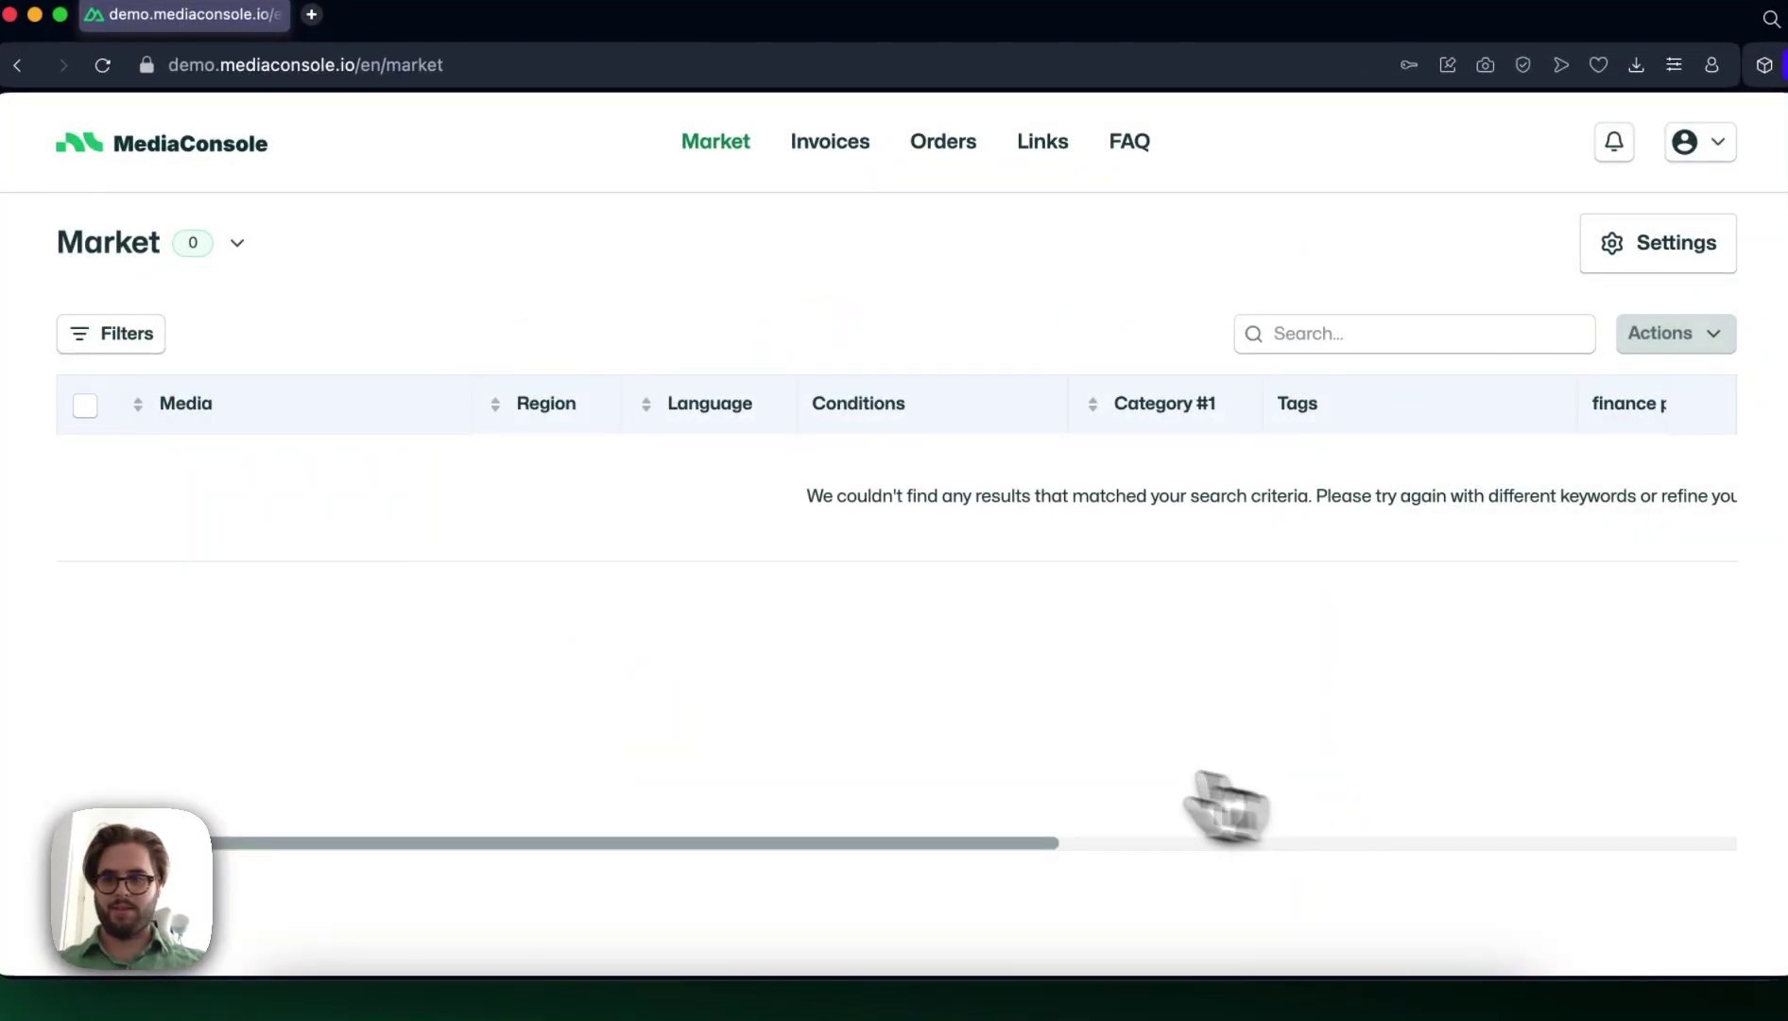
Step: Submit all media in the Ready for market list to the market and check the list counts
left_click(168, 249)
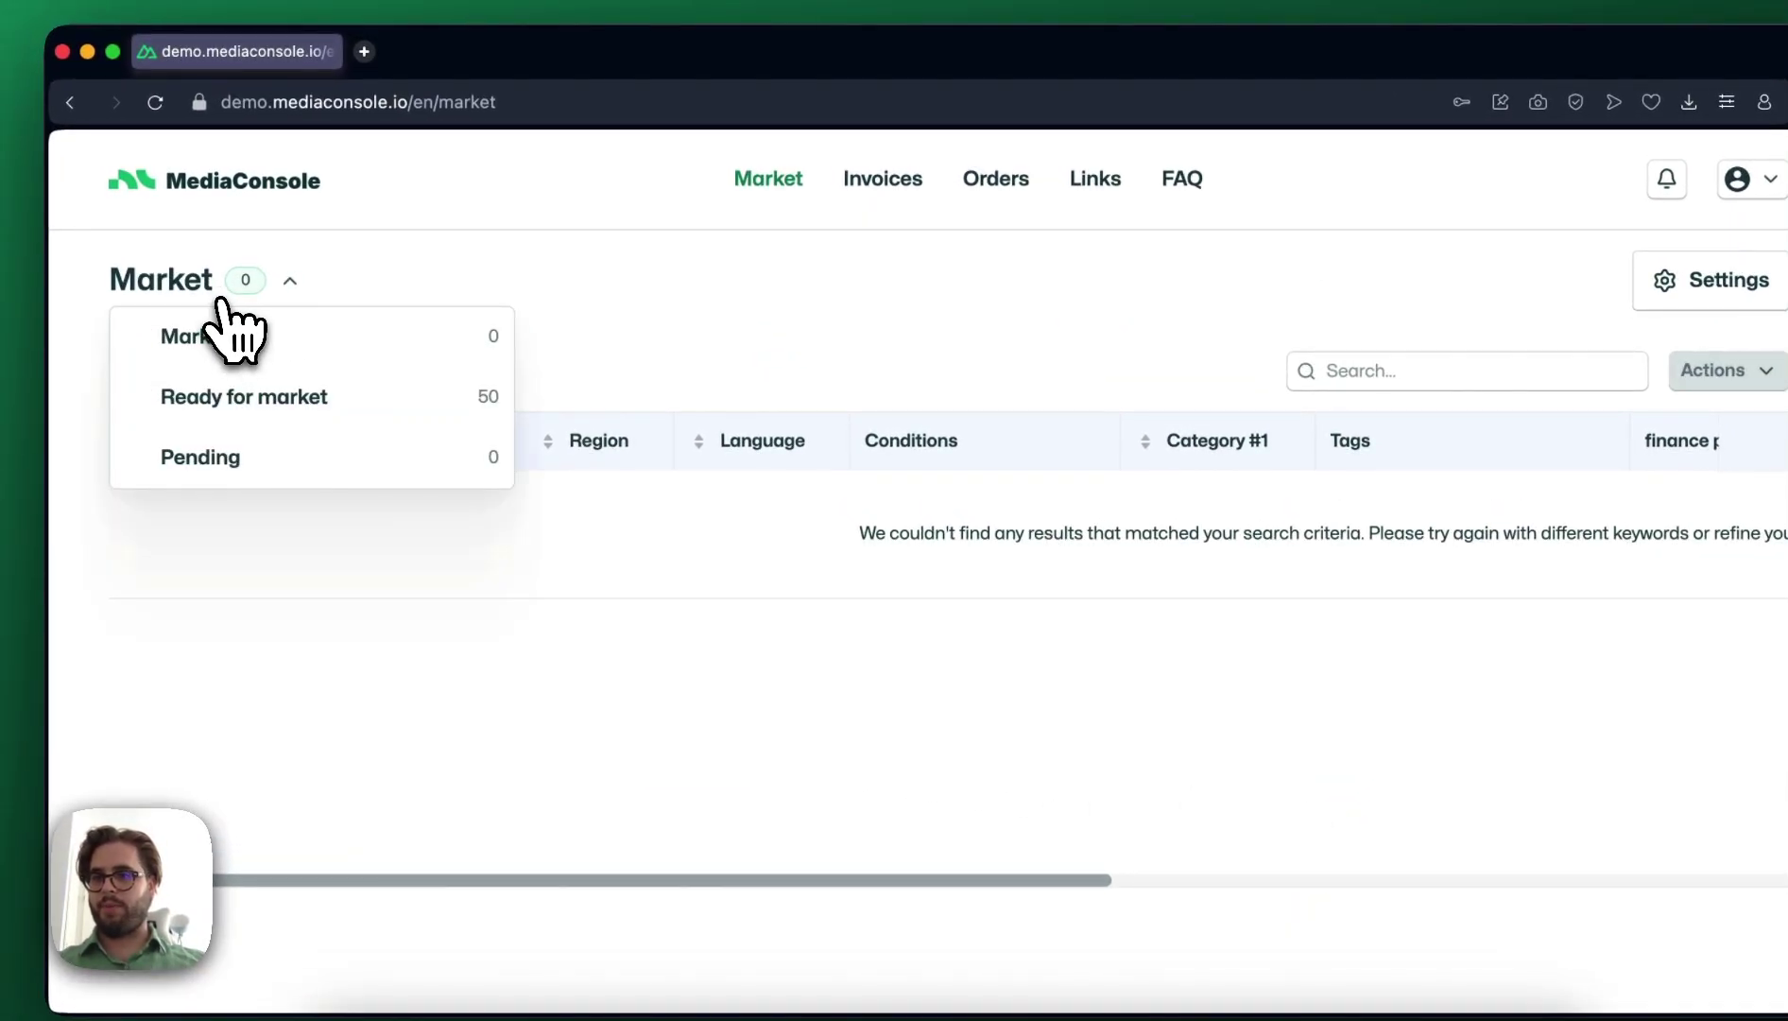
left_click(267, 397)
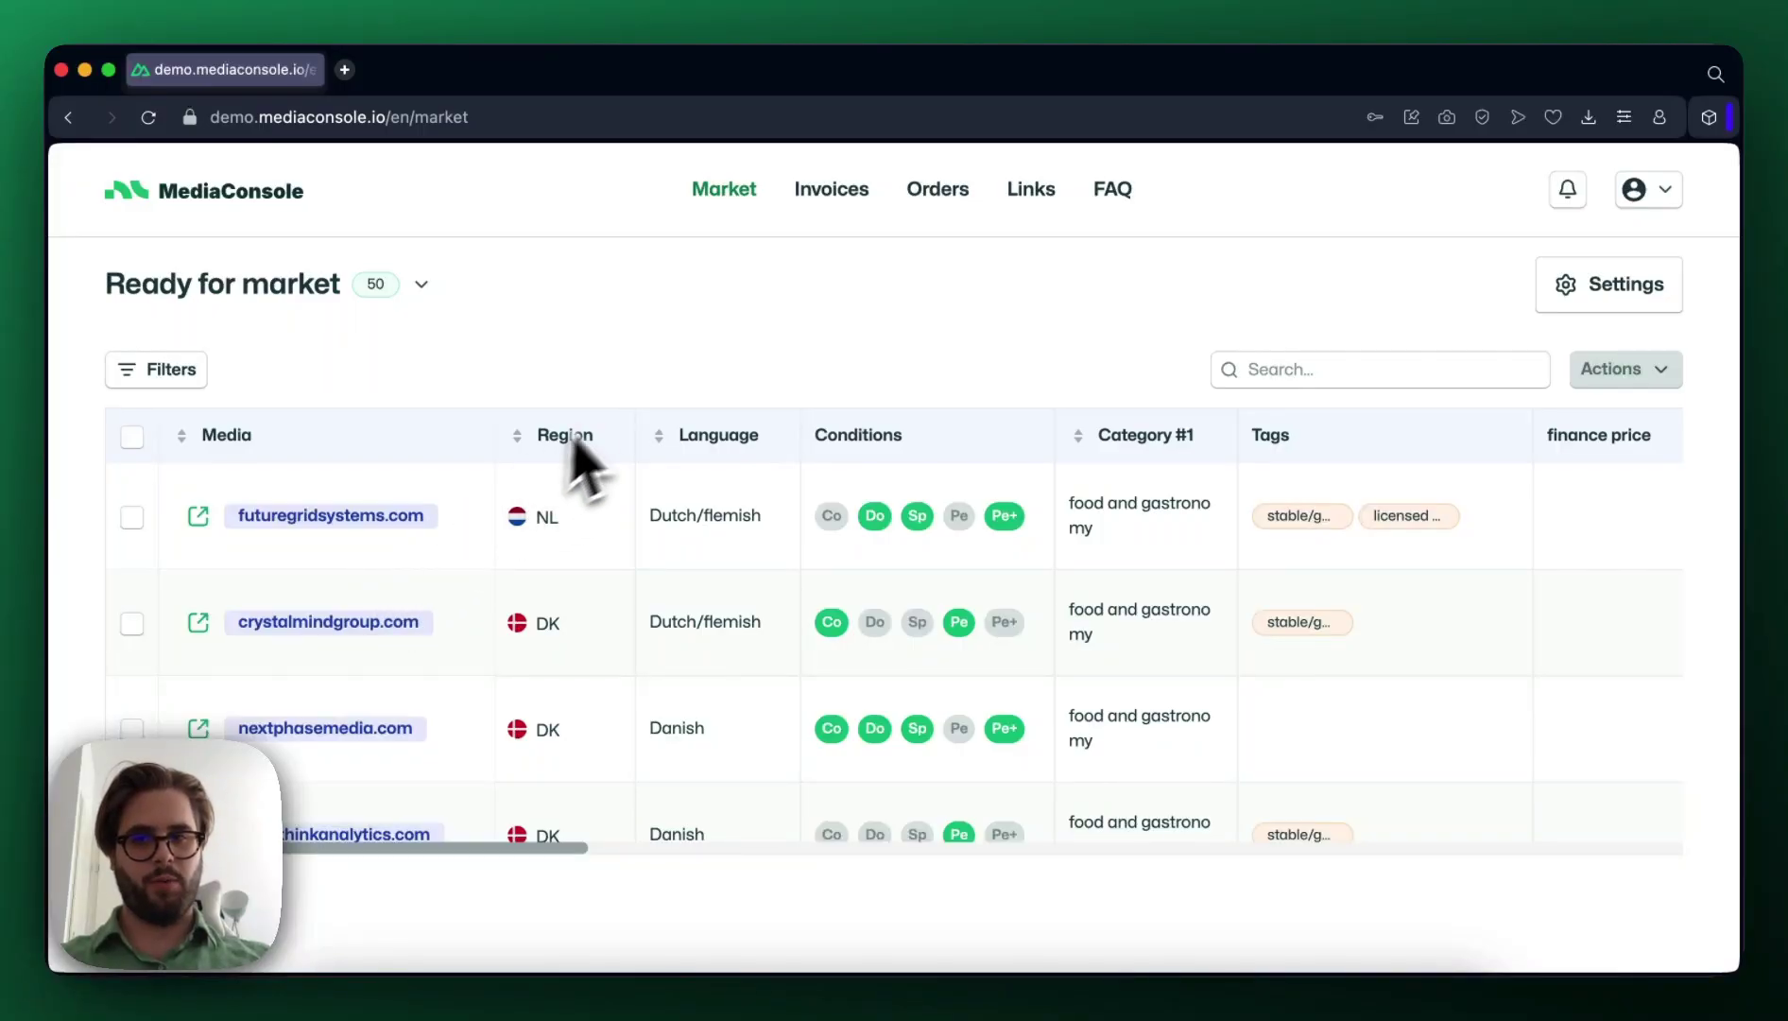
left_click(131, 437)
left_click(1626, 369)
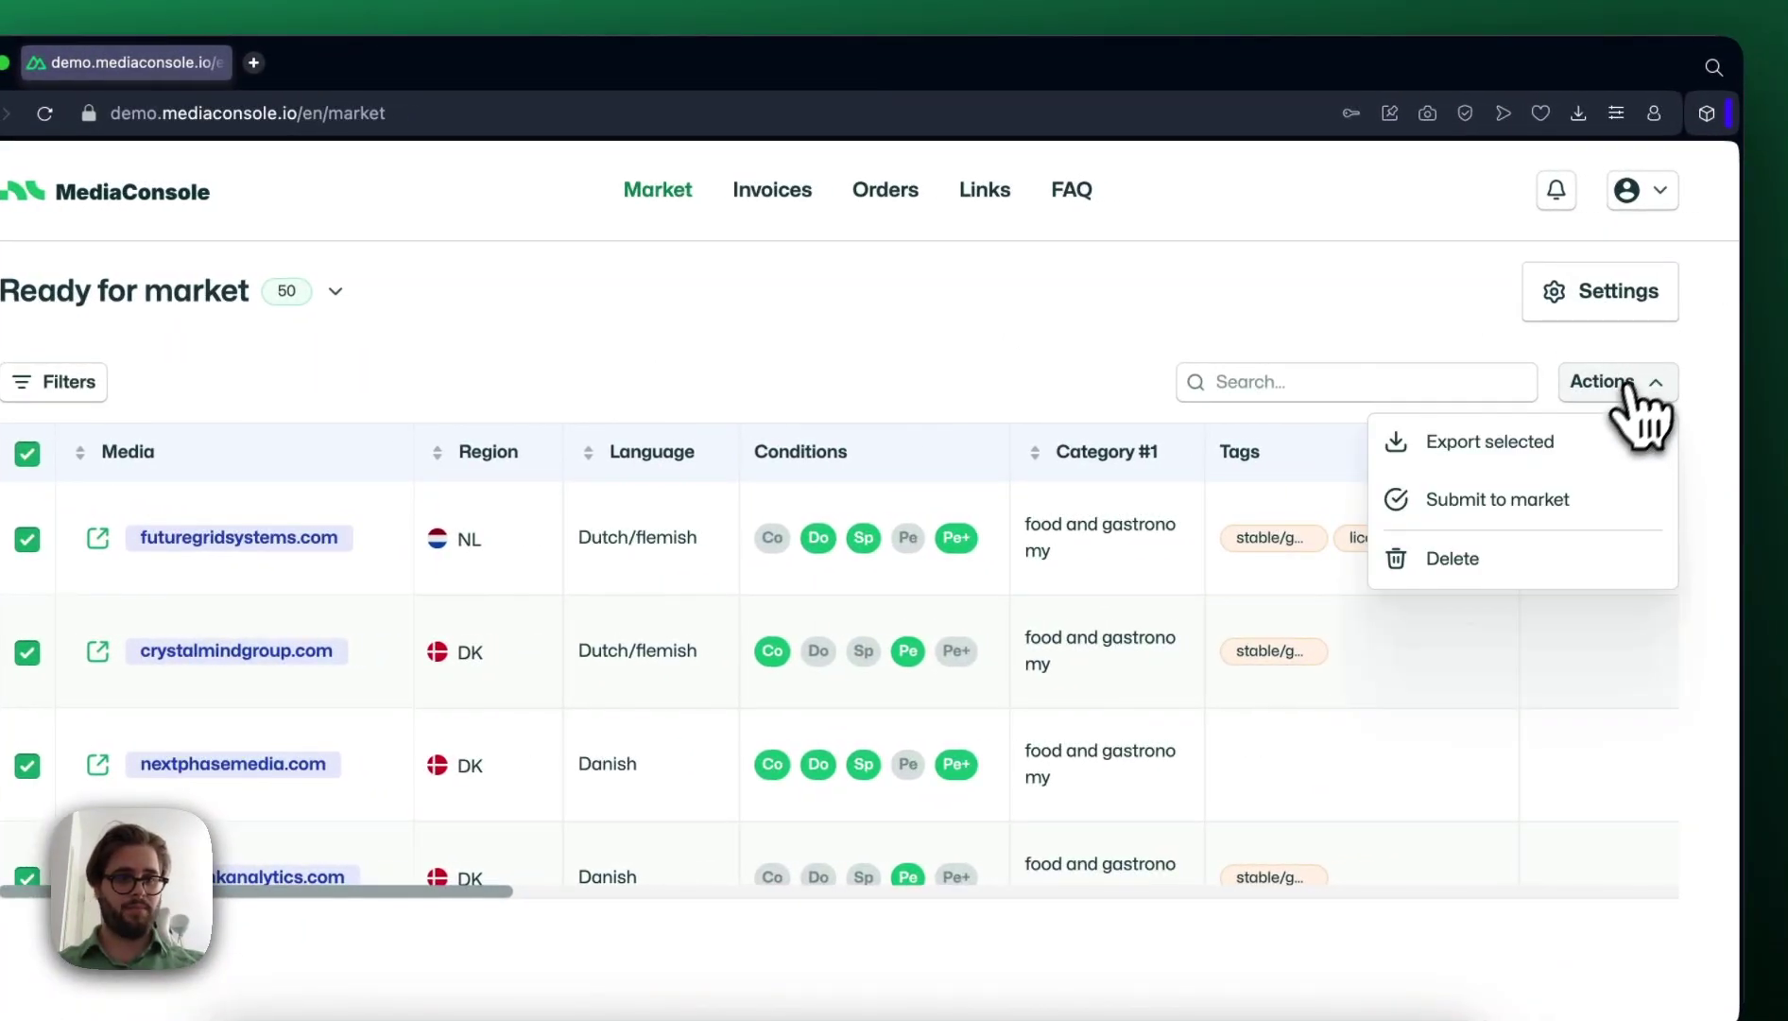
left_click(1611, 503)
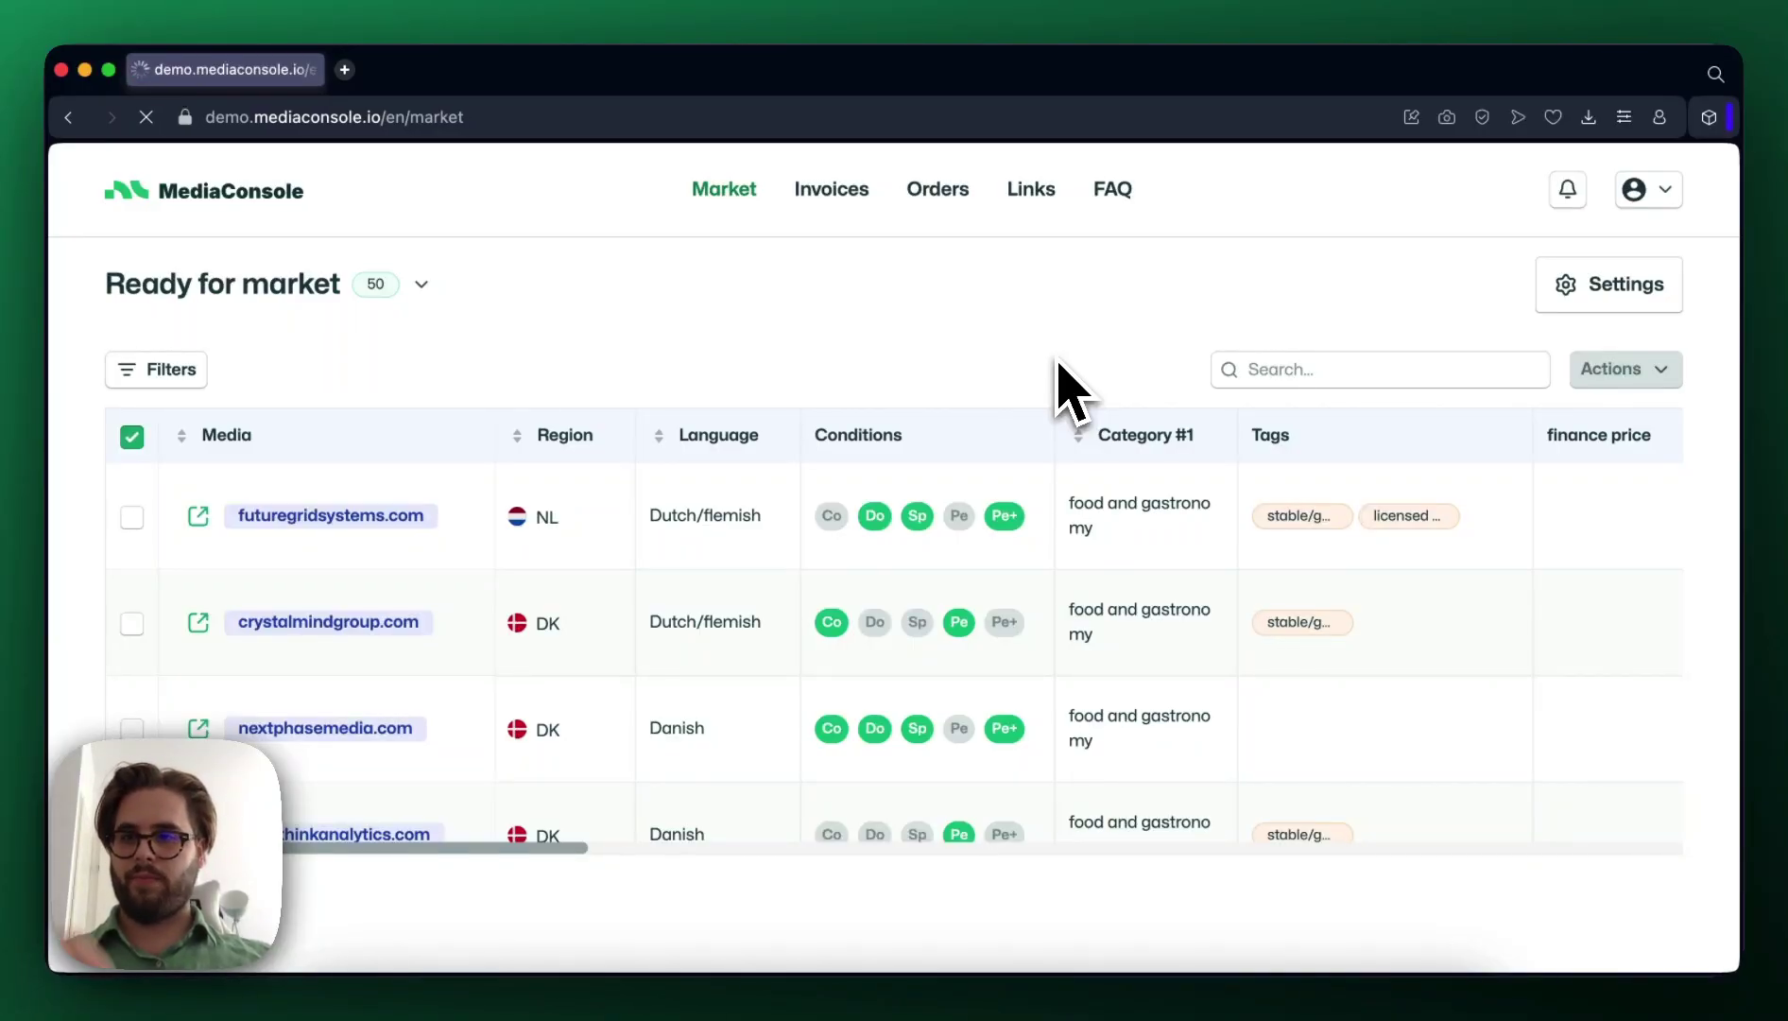
left_click(412, 283)
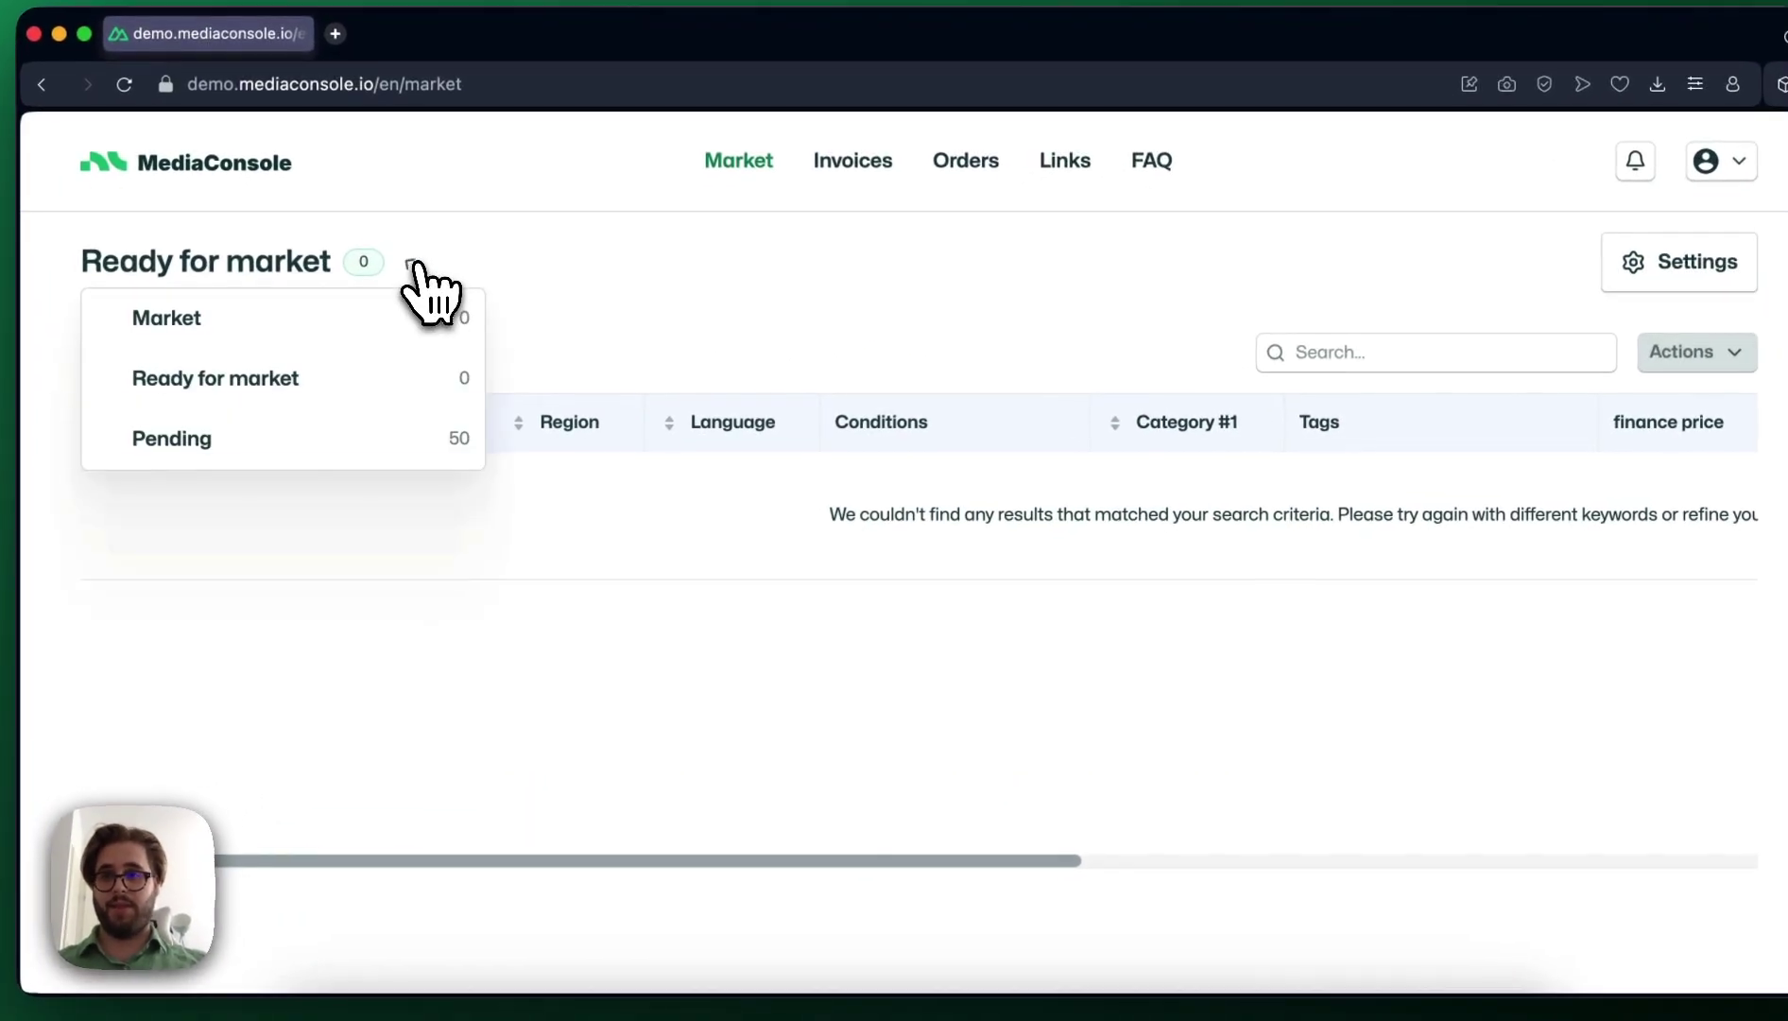
left_click(661, 316)
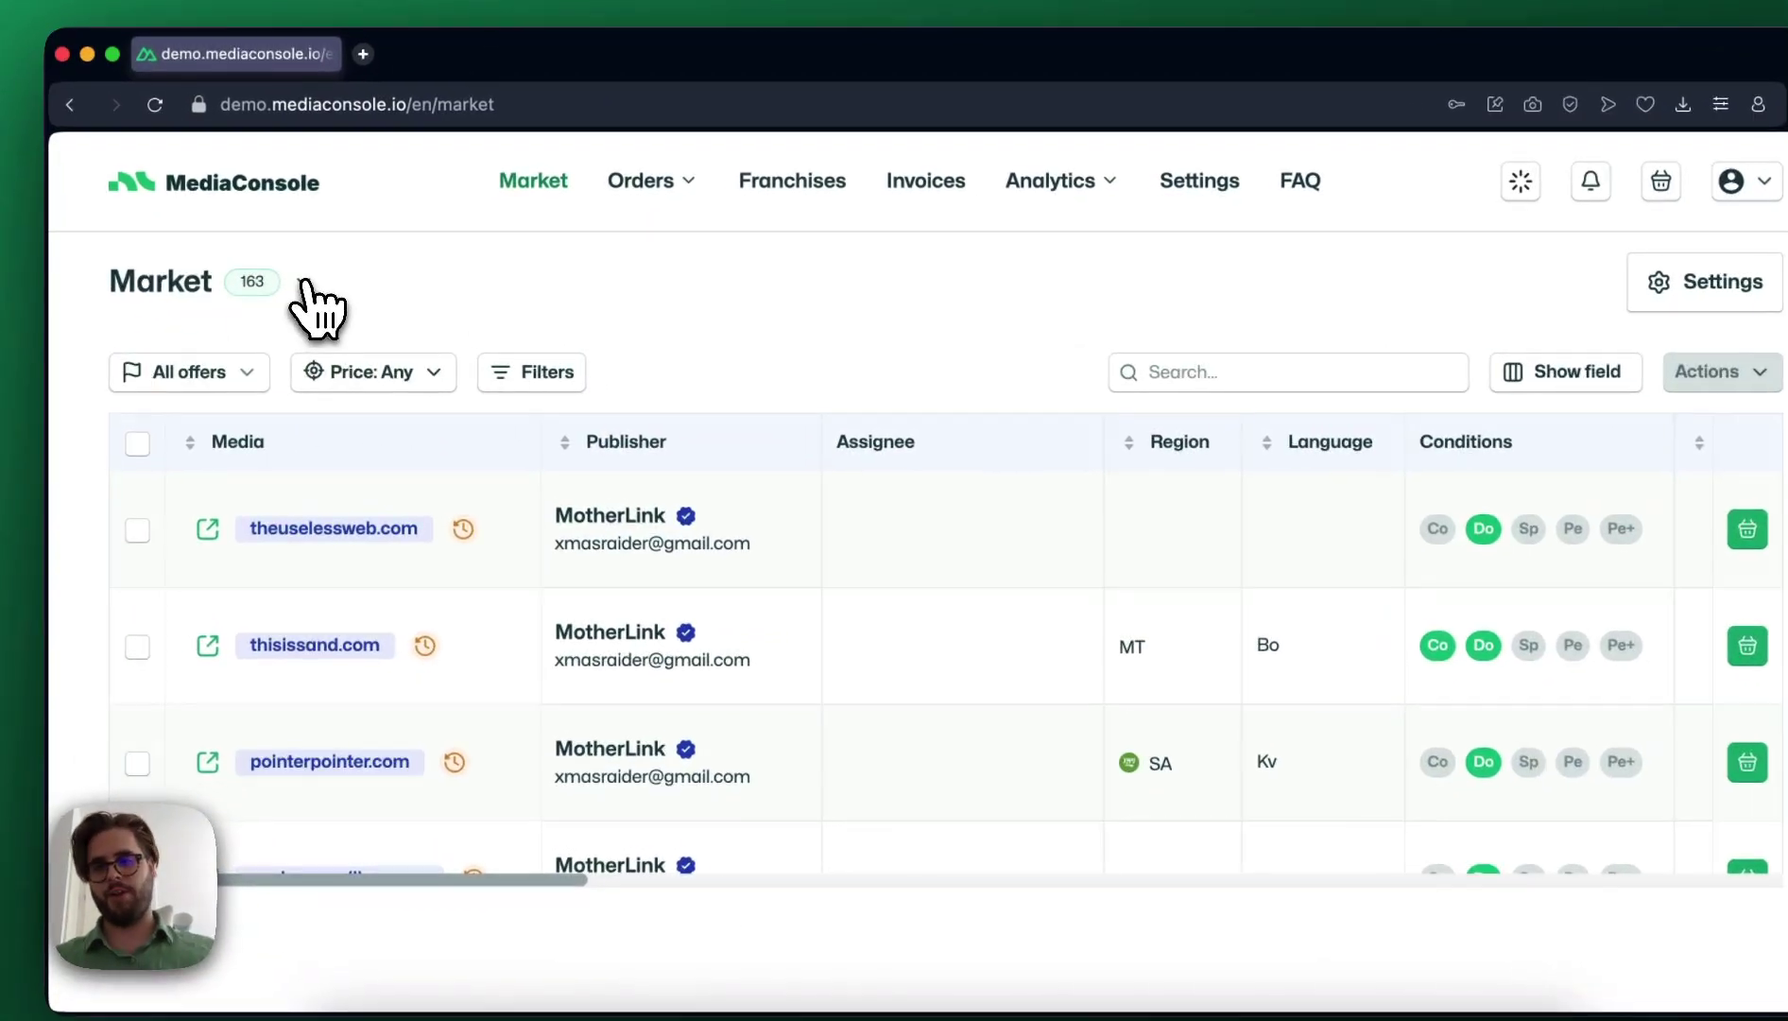
Step: Review the Incoming media list and approve all of its entries for the market
left_click(304, 281)
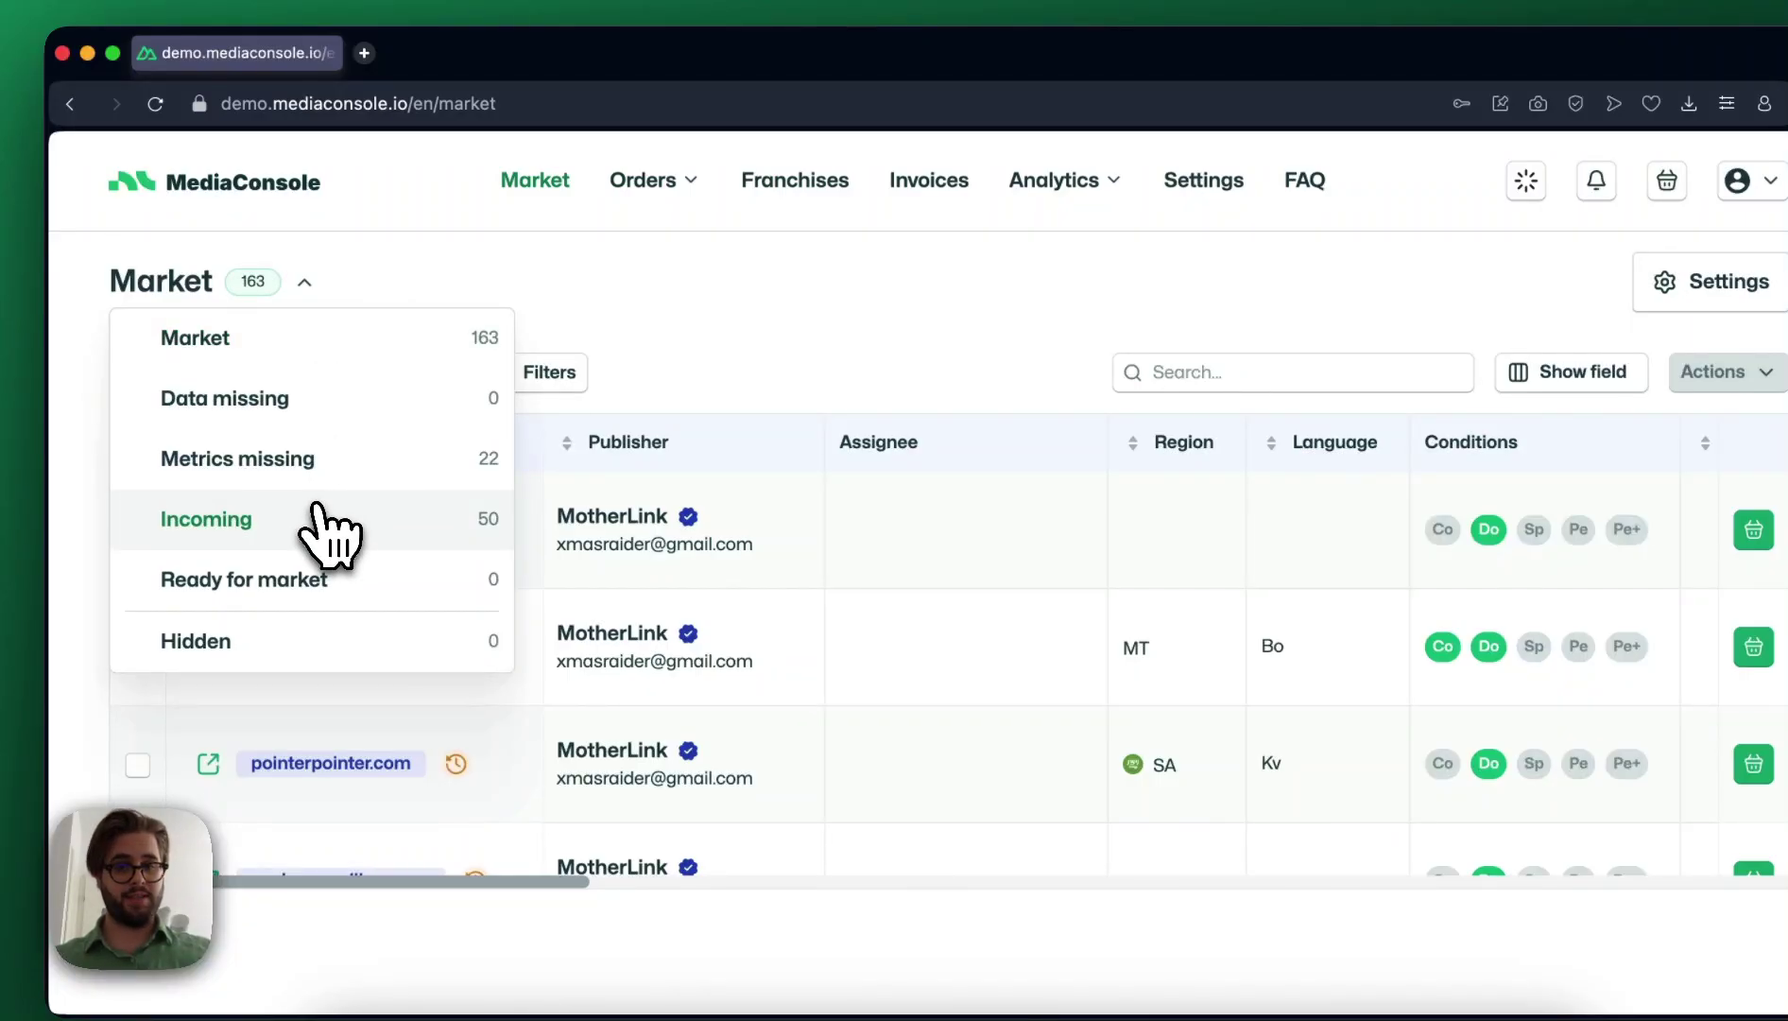
left_click(317, 510)
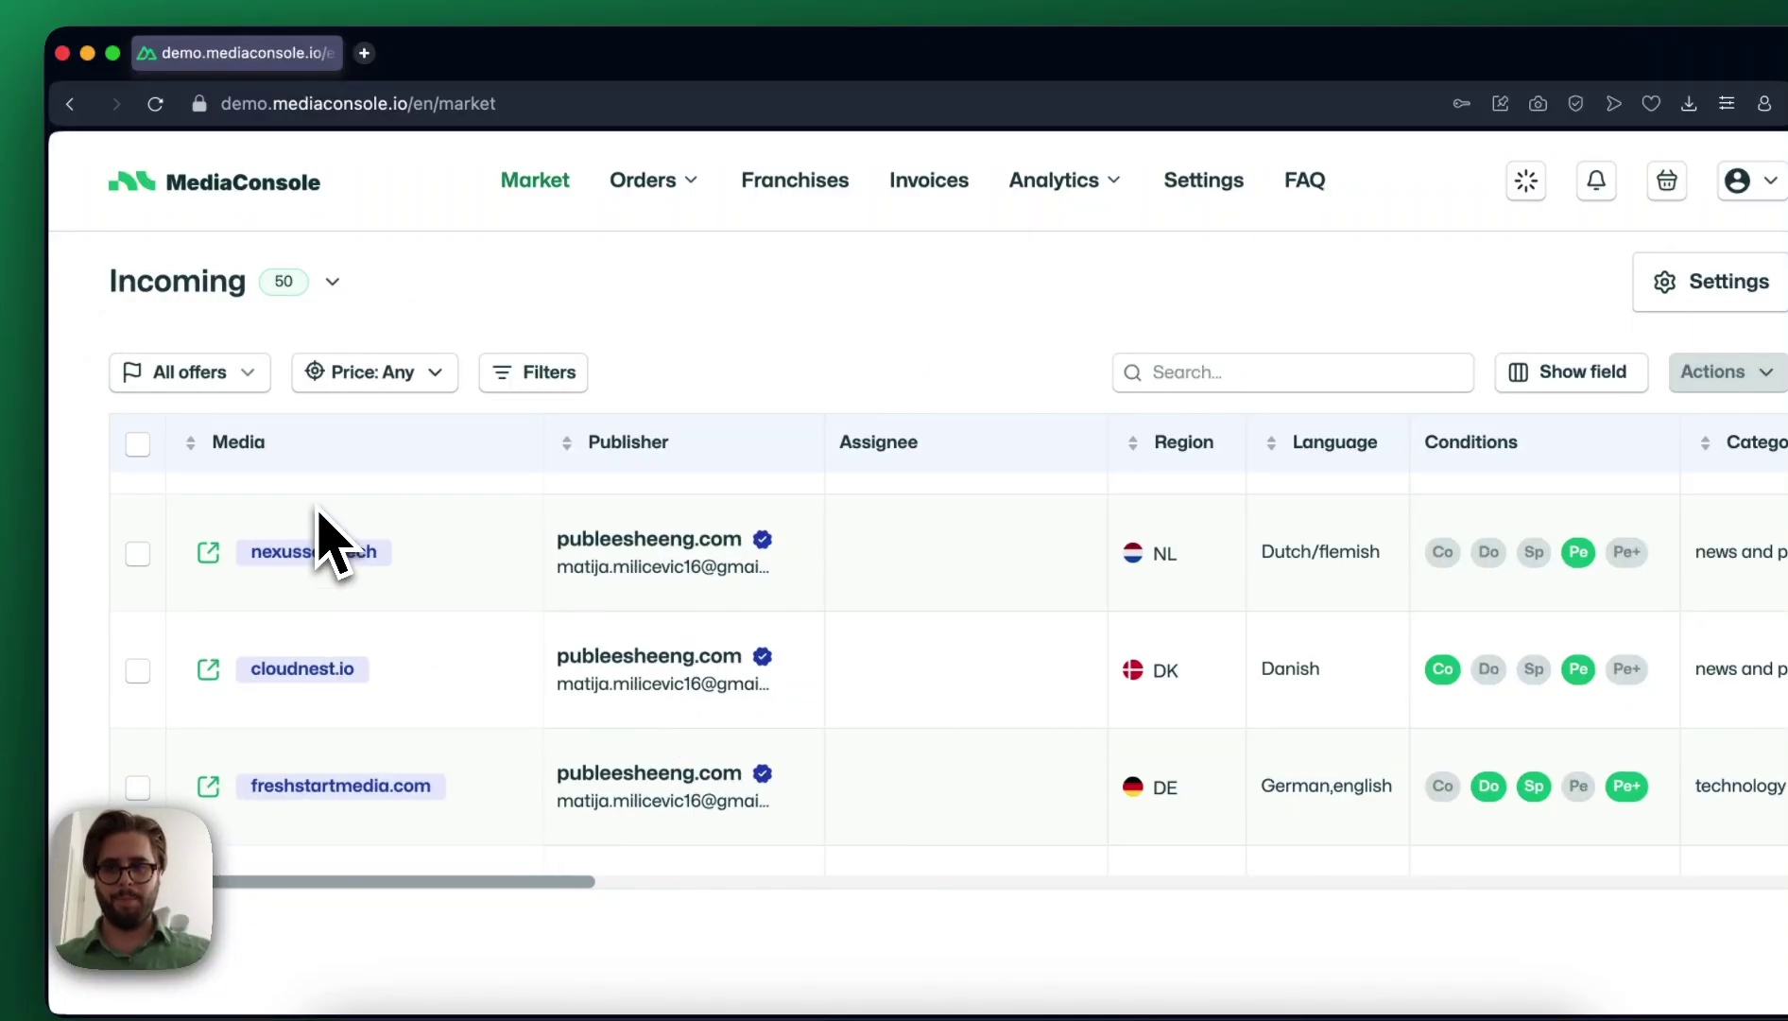
scroll(331, 548, "down", 10)
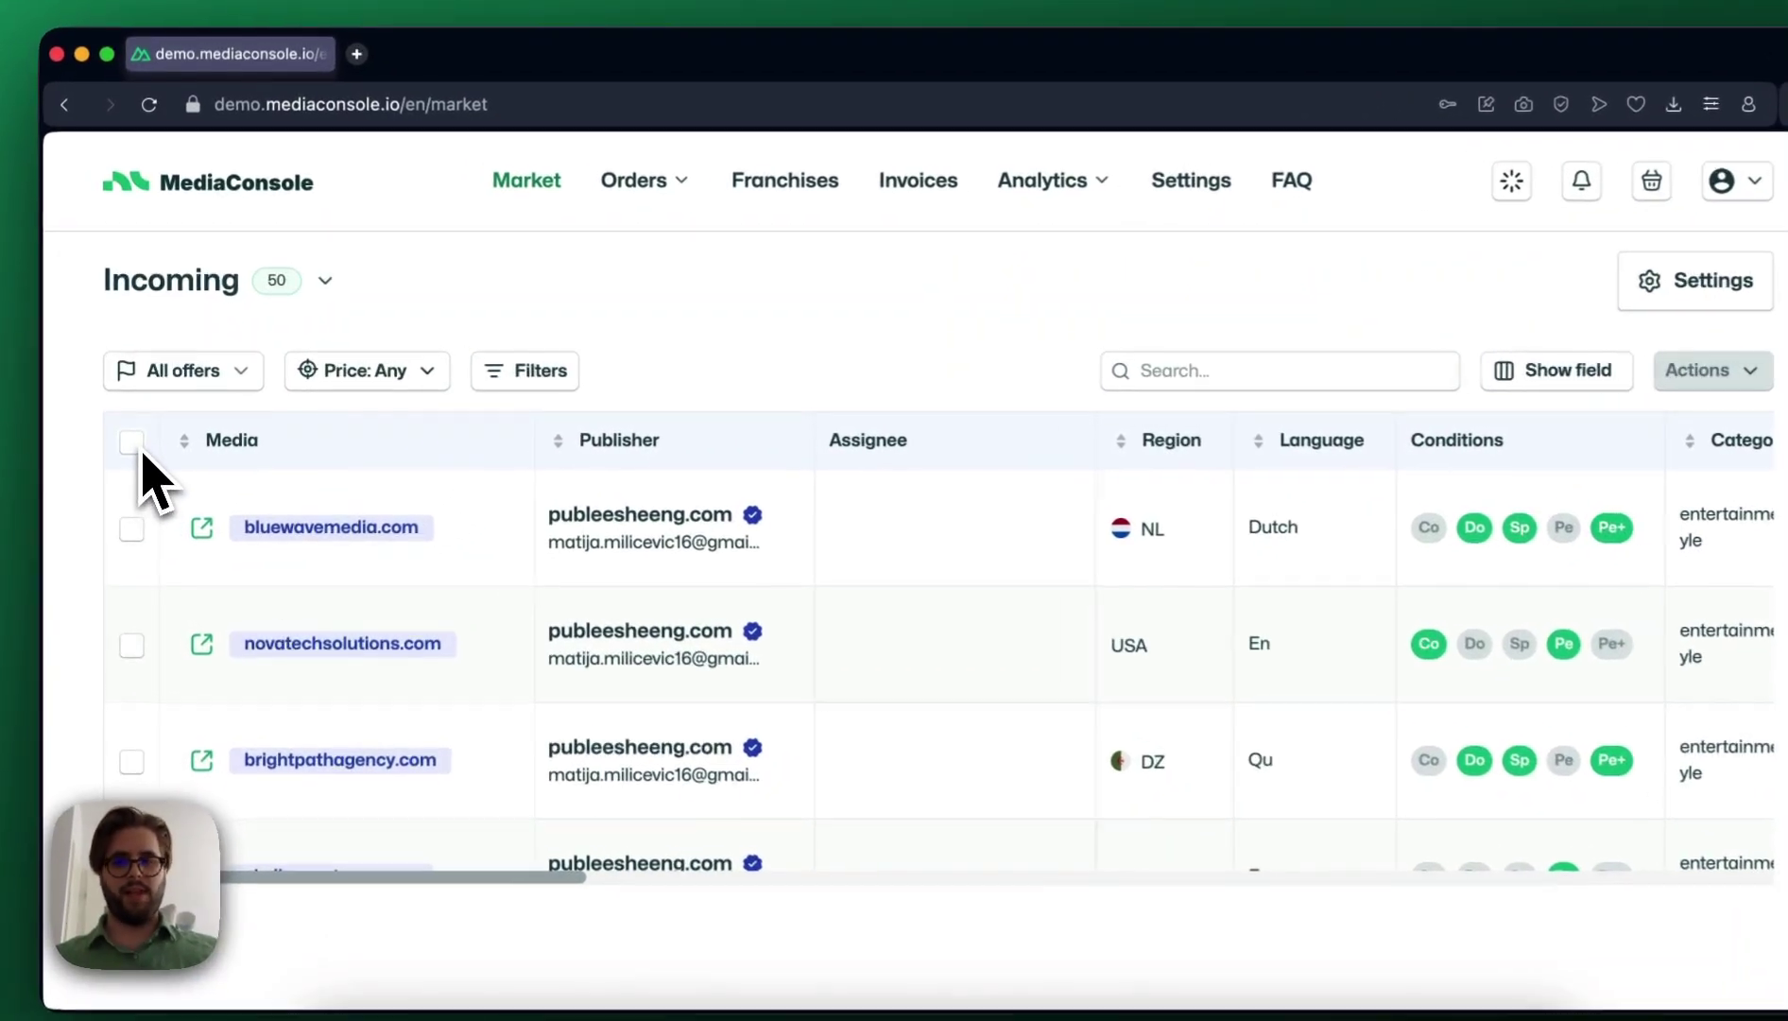
left_click(140, 448)
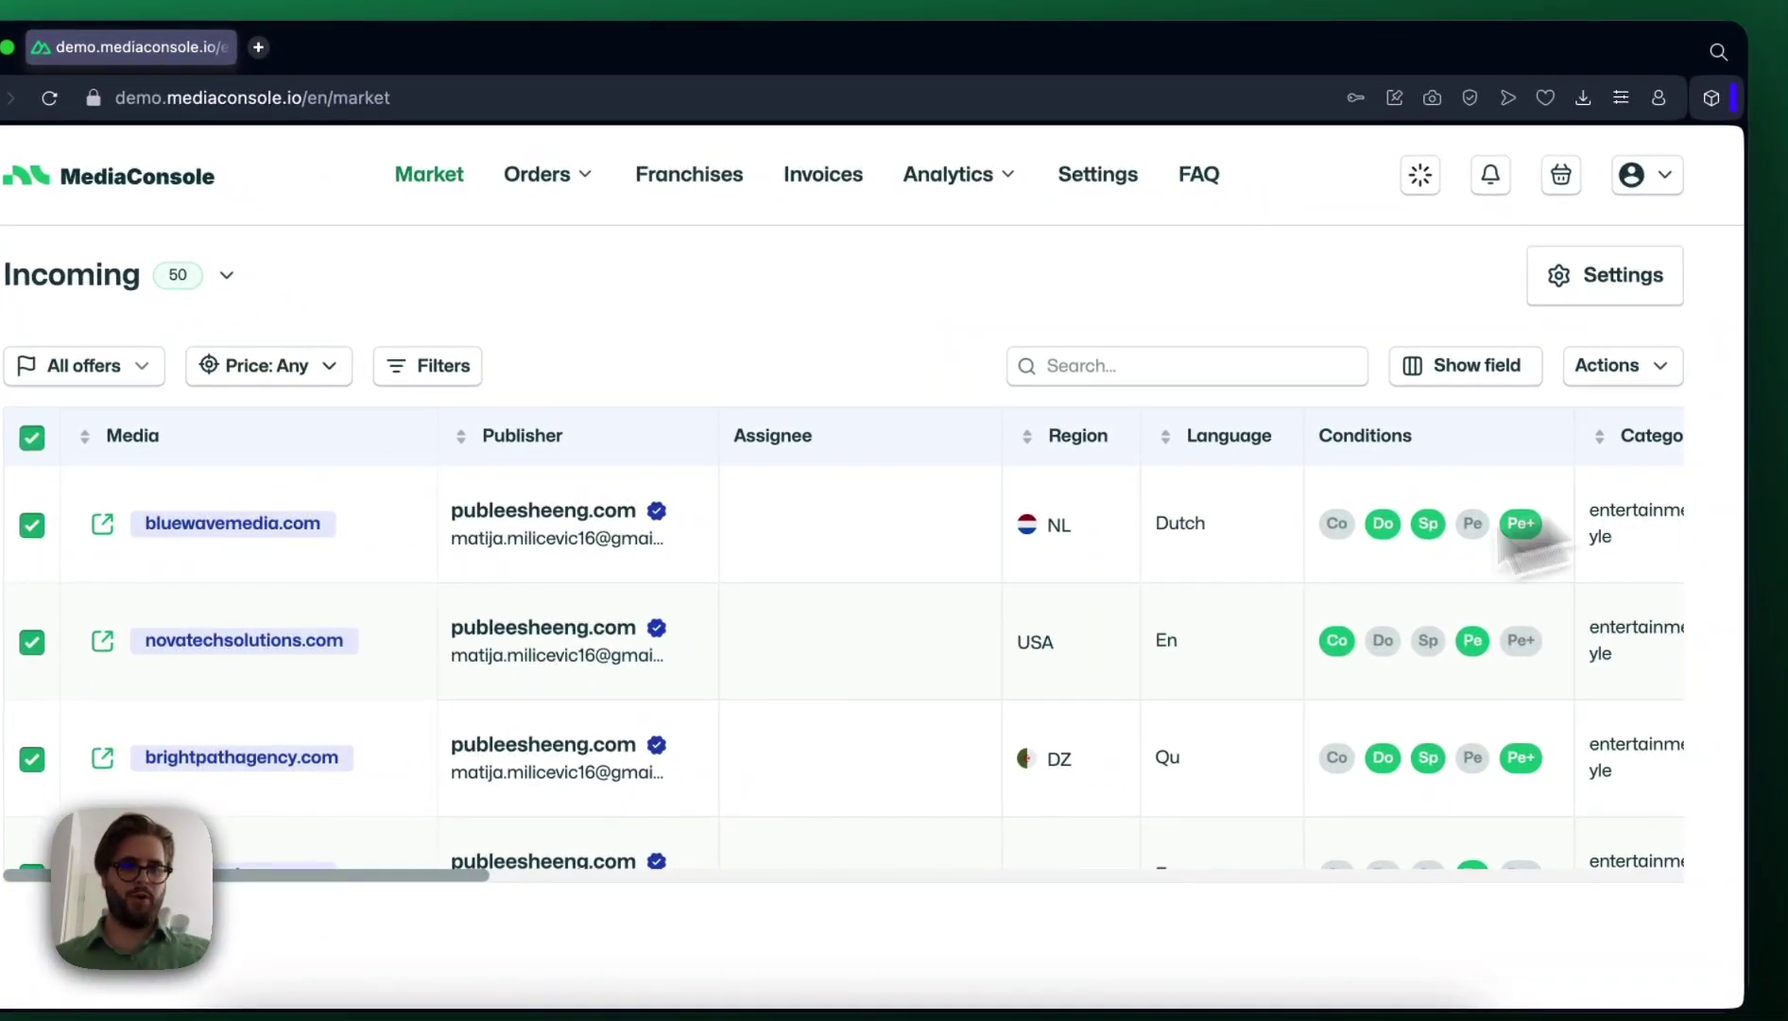
left_click(1623, 366)
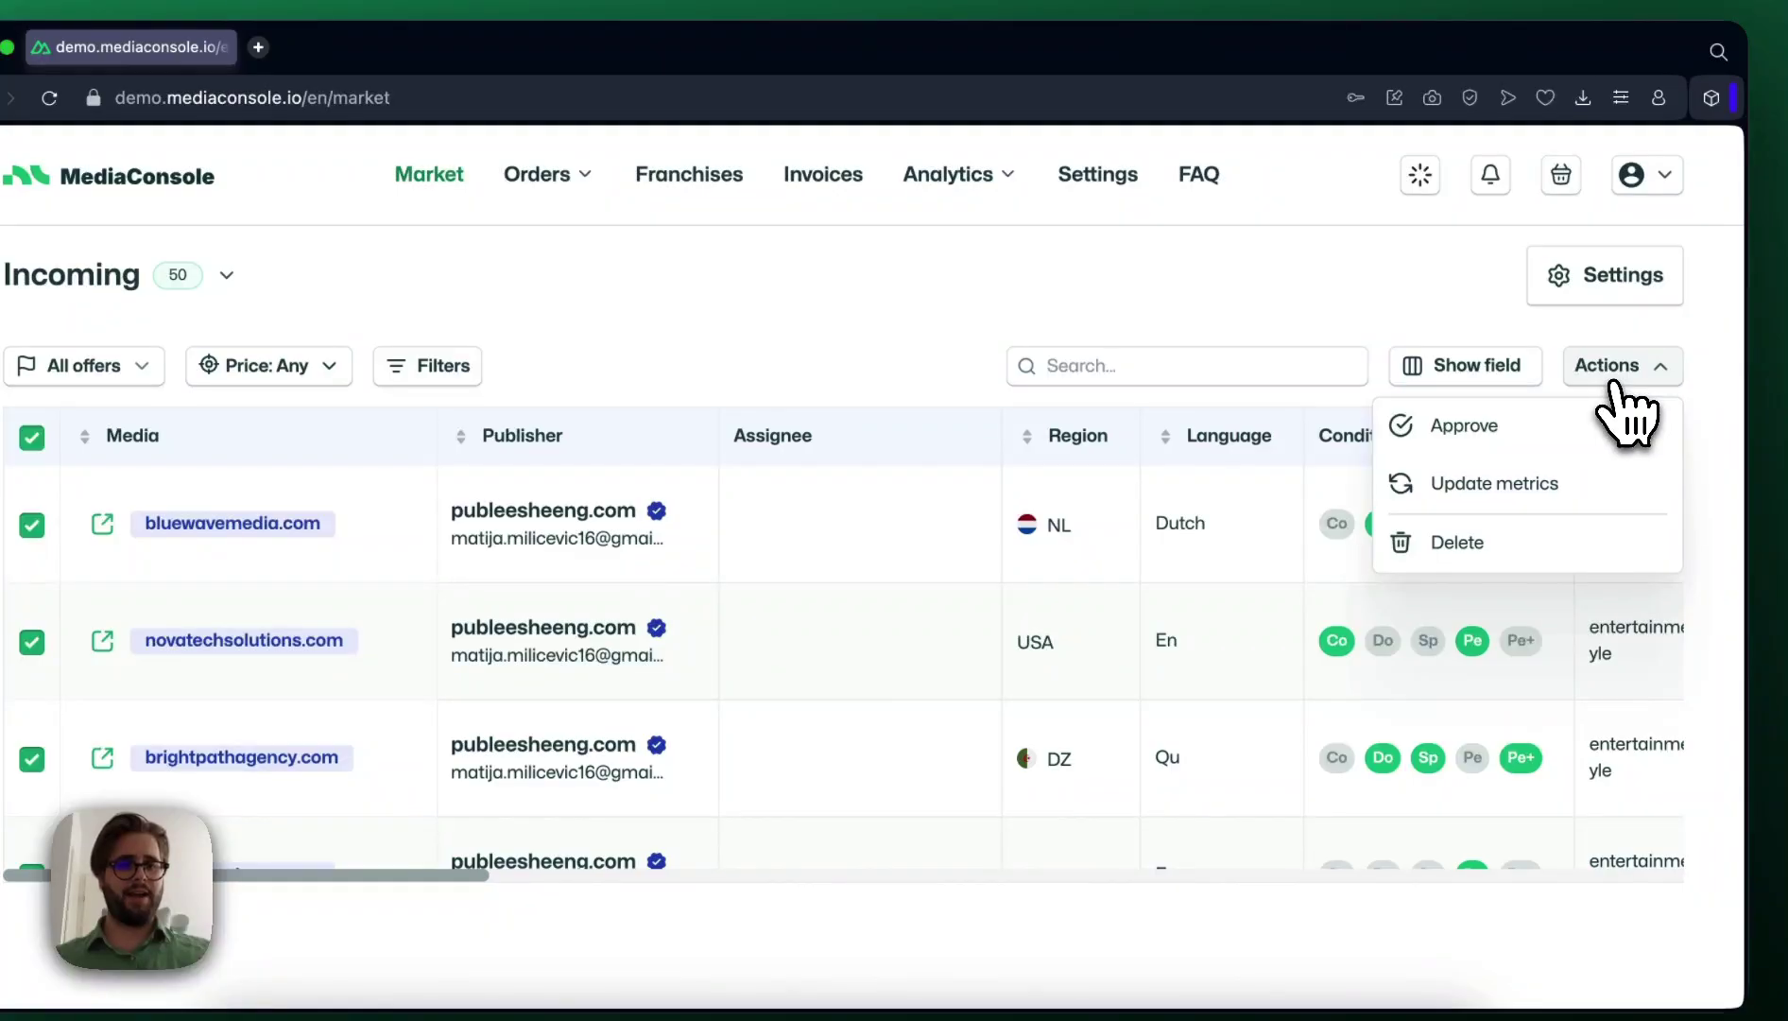
left_click(1602, 425)
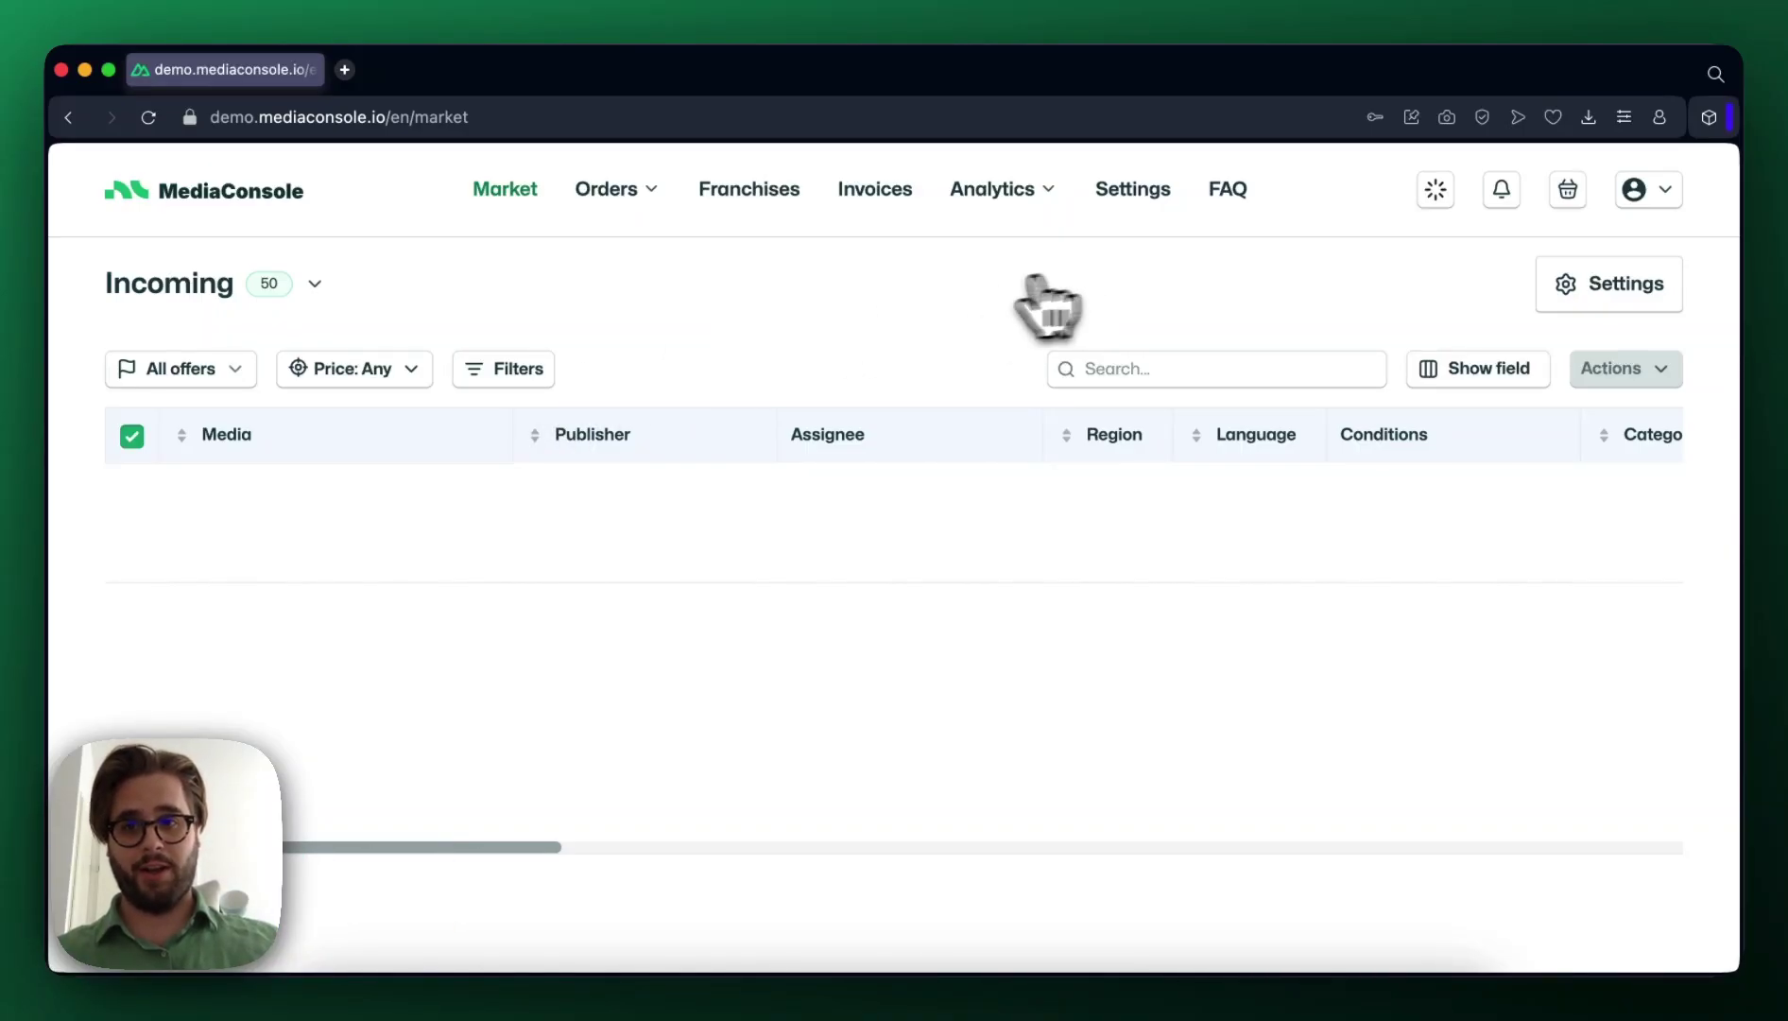
Step: Open the account's Settings area
left_click(1140, 194)
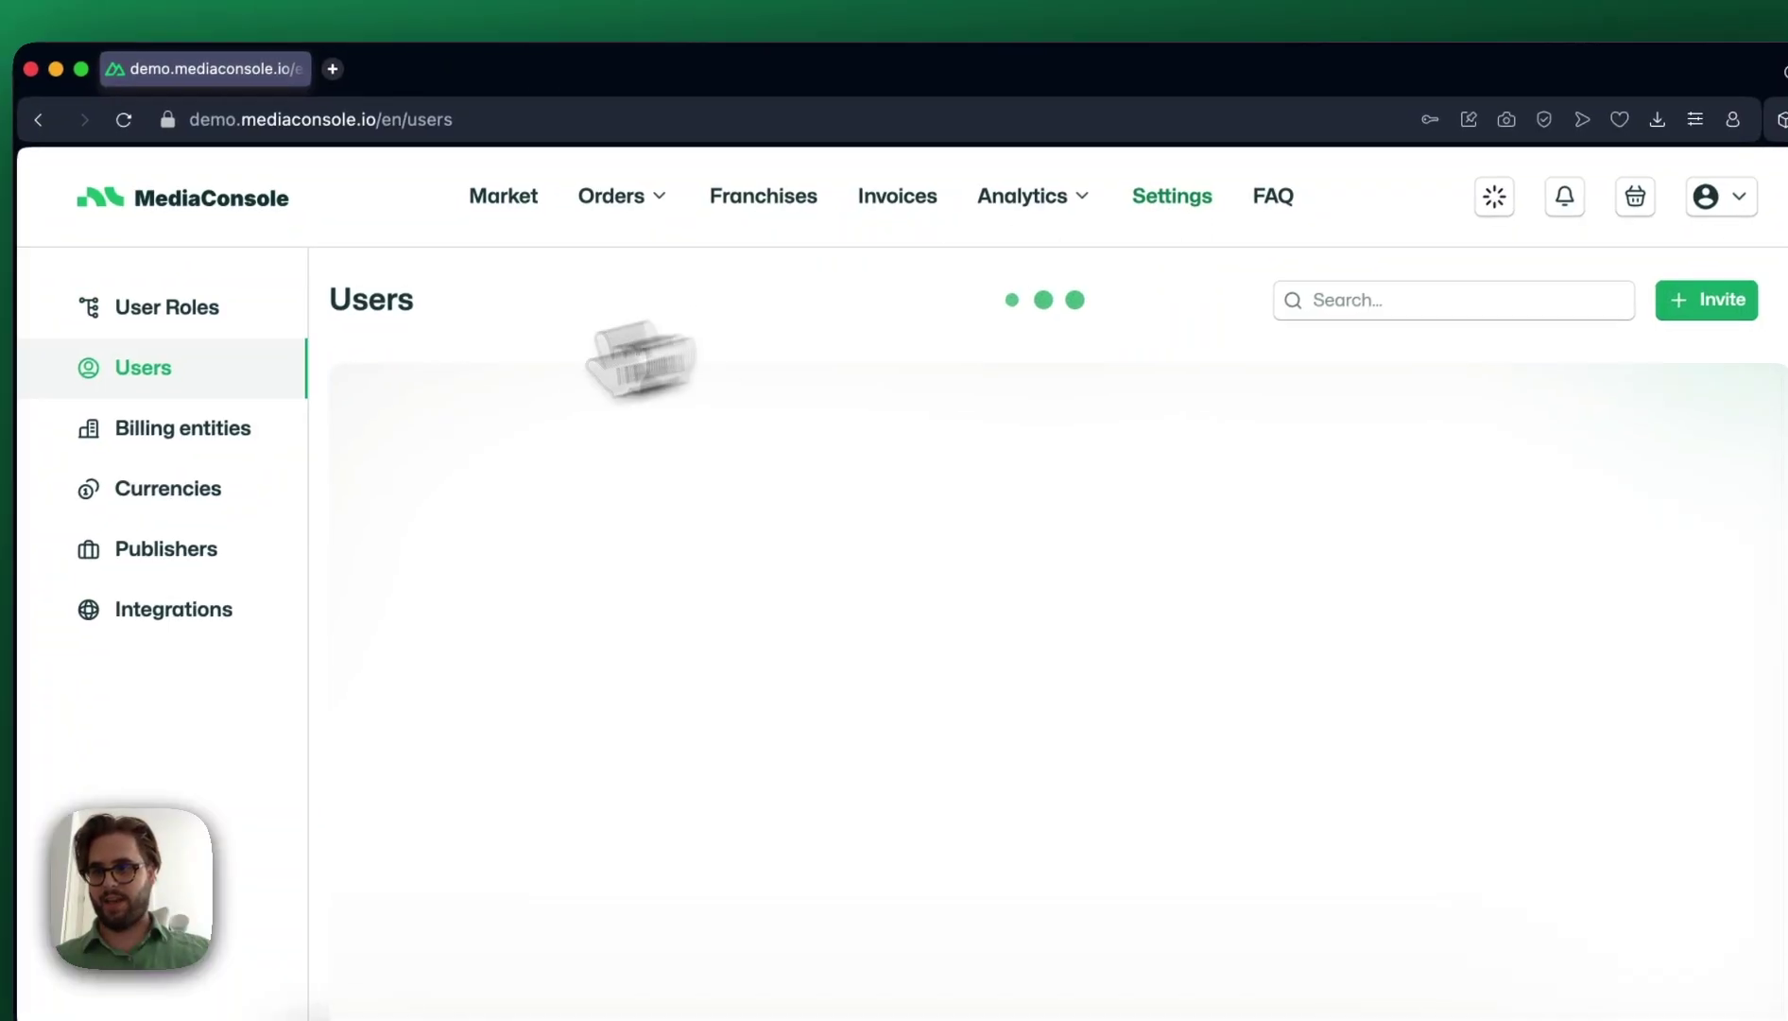